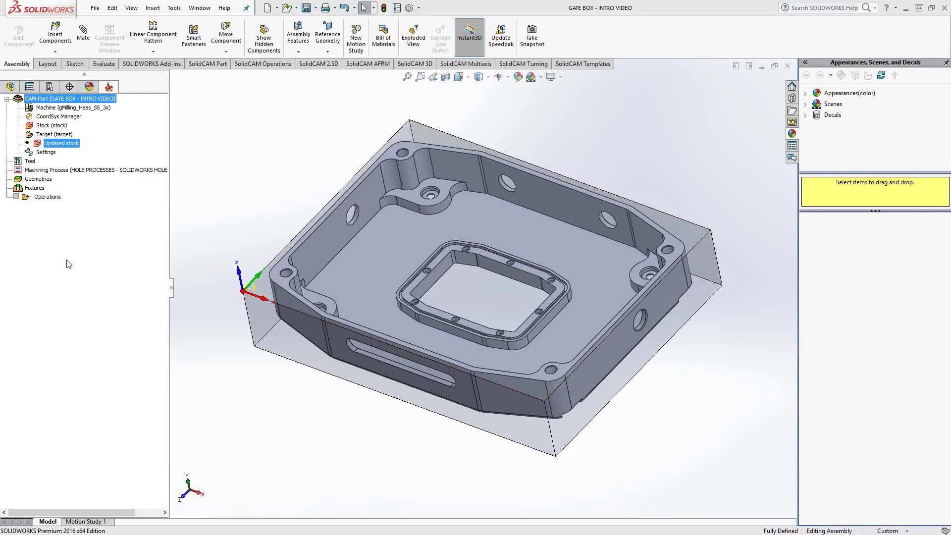
# - Add a Face milling operation to the CAM part and start a new geometry definition for it
pyautogui.rightClick(47, 198)
pyautogui.moveTo(97, 220)
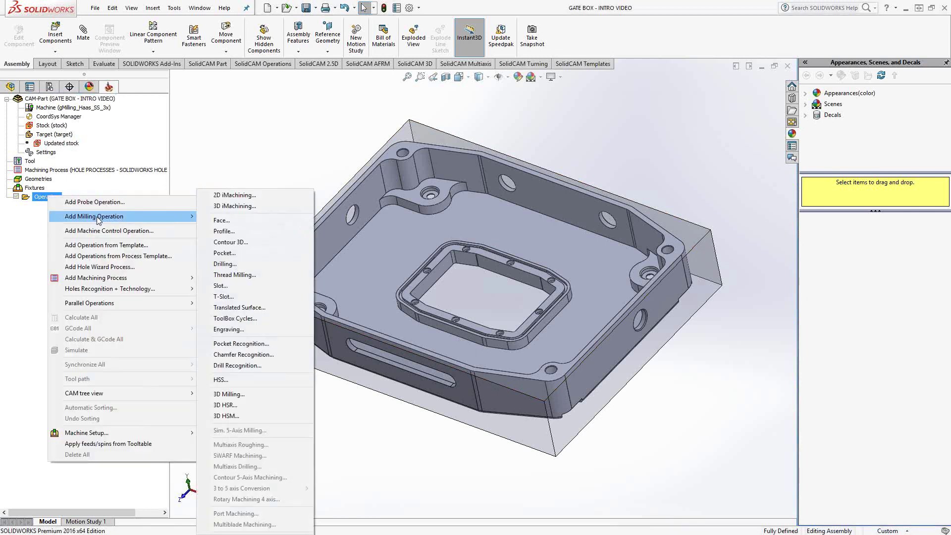
pyautogui.click(243, 221)
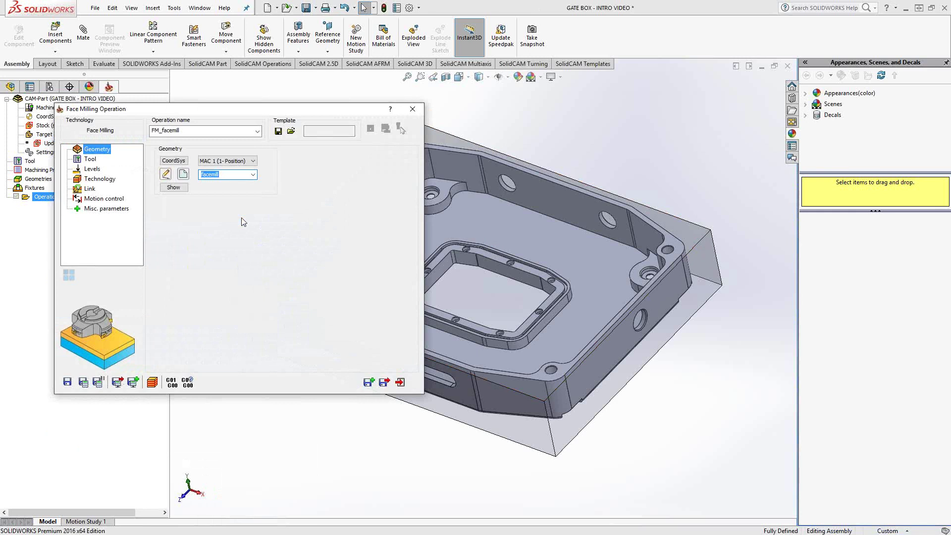
pyautogui.click(183, 173)
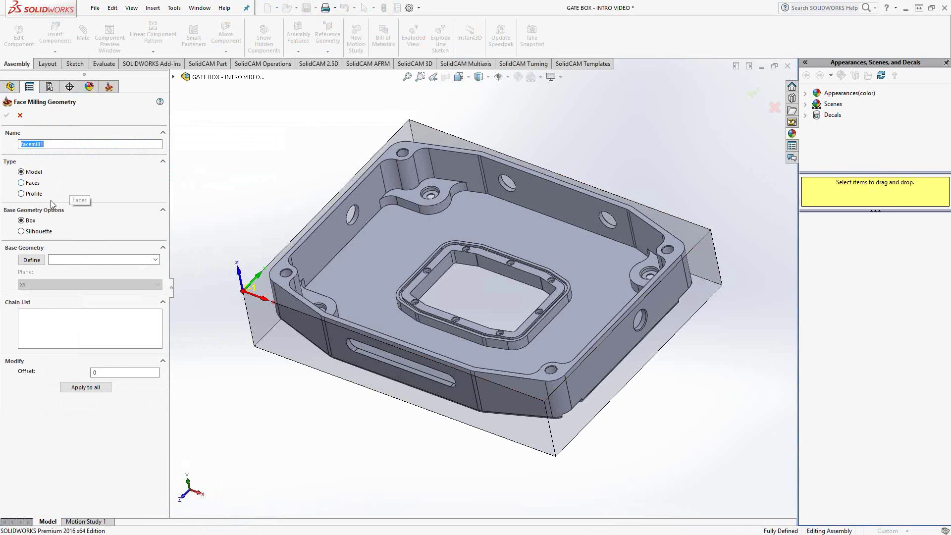
# - Define the Model-type base geometry from the aluminum billet solid and inspect its box chain from above and at an angle
pyautogui.click(32, 260)
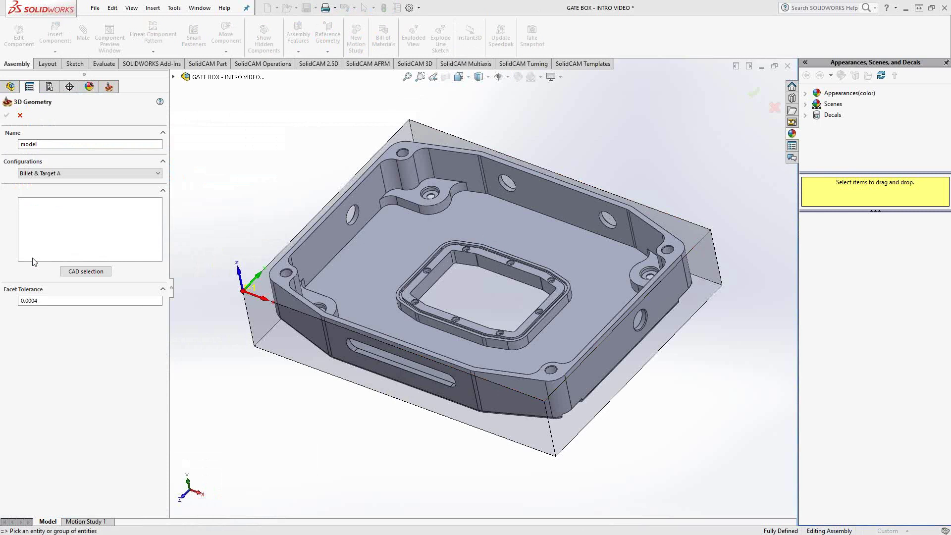
pyautogui.click(262, 314)
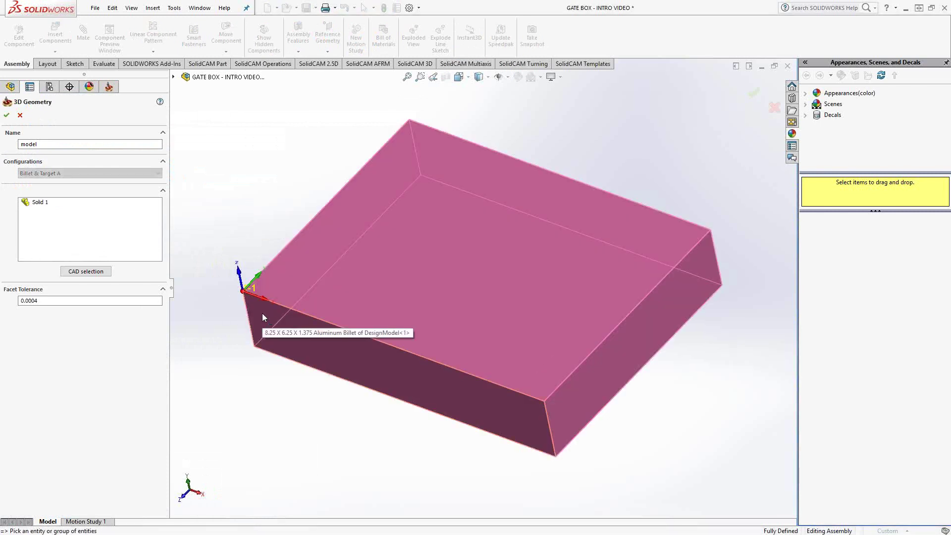
pyautogui.click(6, 115)
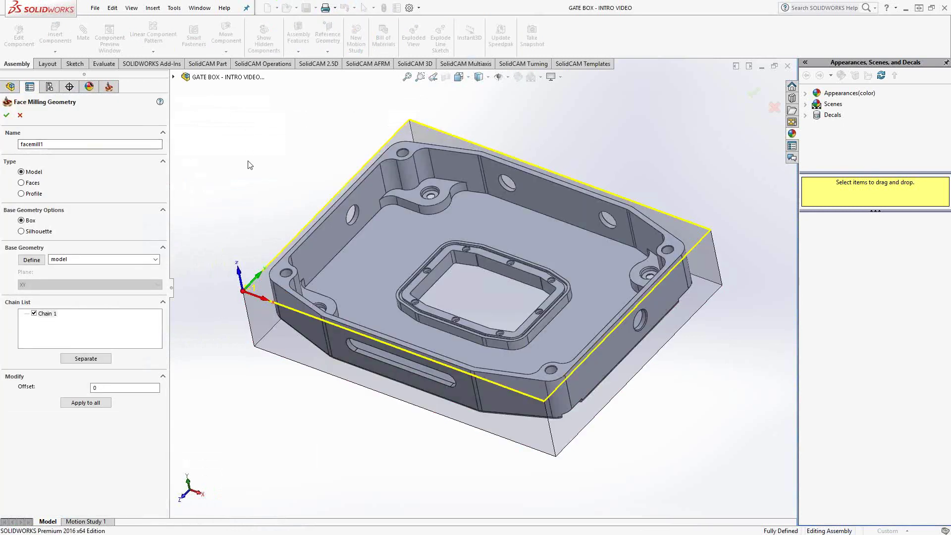
pyautogui.rightClick(375, 224)
pyautogui.click(408, 189)
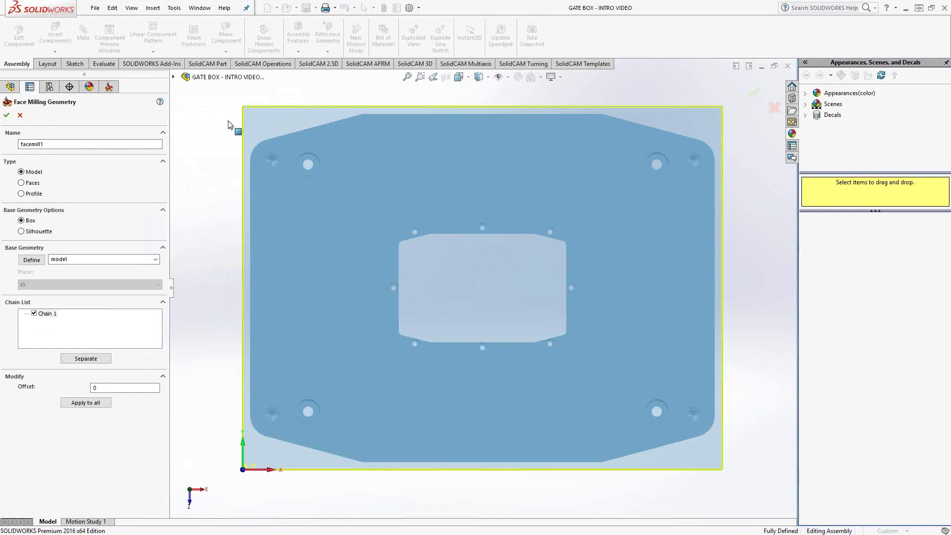
pyautogui.moveTo(226, 459); pyautogui.dragTo(236, 320, button='middle')
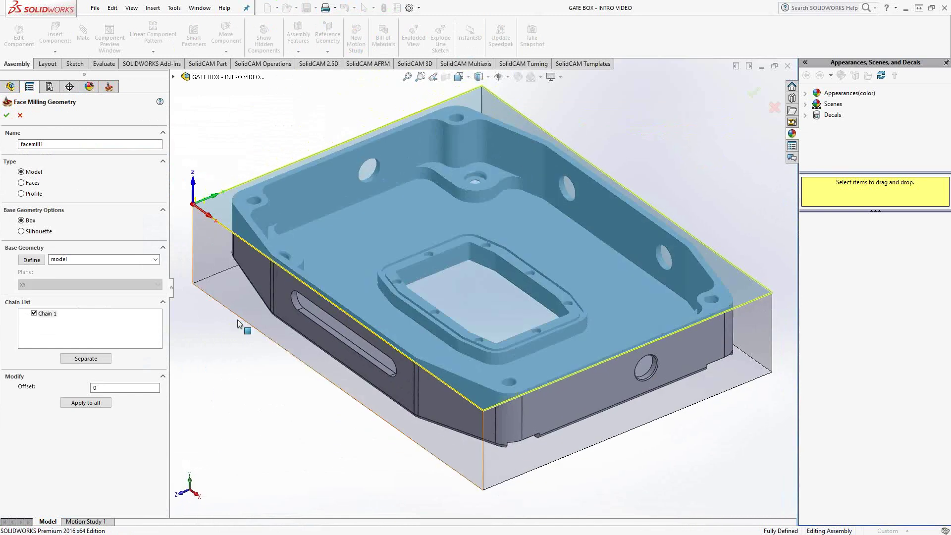
pyautogui.scroll(3, 240, 316)
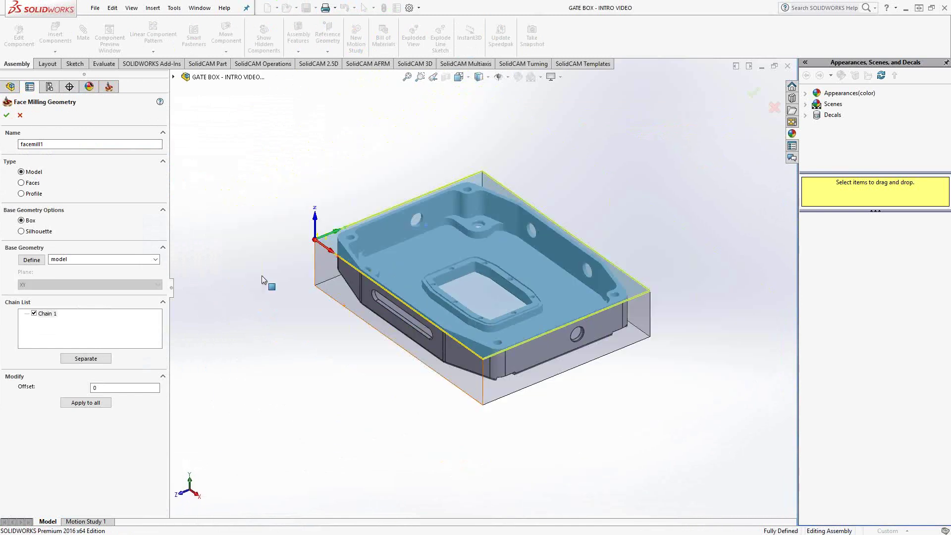
# - Replace the billet in the model base geometry with the gate box part inside it and inspect the box chain
pyautogui.click(36, 262)
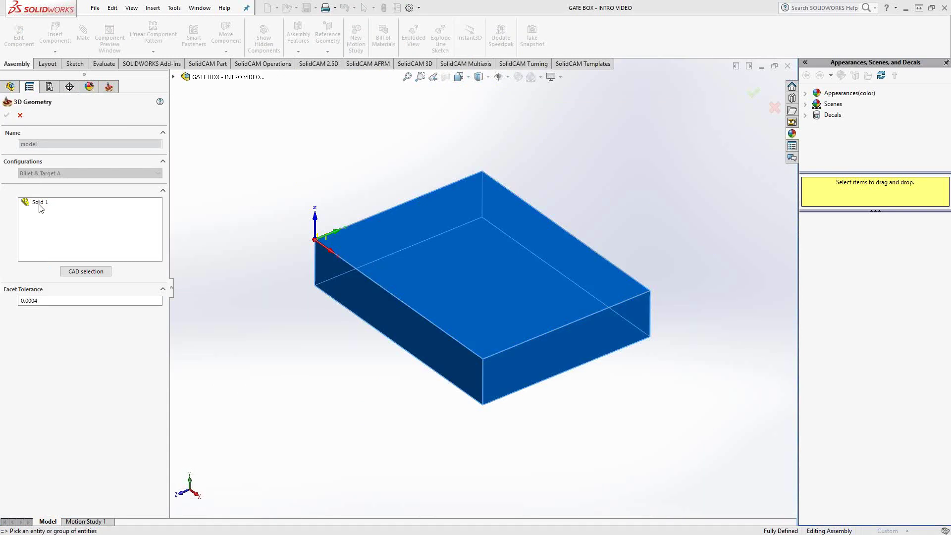
pyautogui.rightClick(37, 201)
pyautogui.click(63, 207)
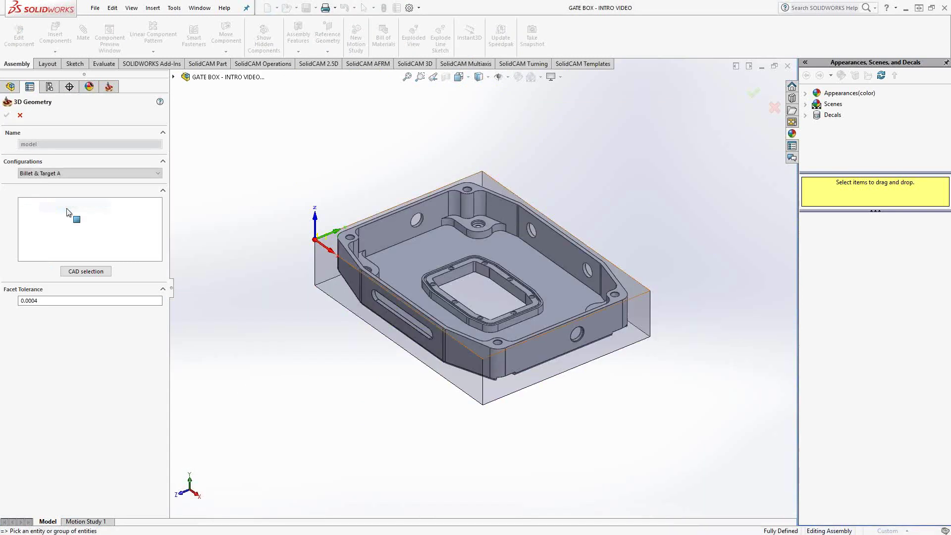
pyautogui.rightClick(415, 257)
pyautogui.click(448, 299)
pyautogui.click(408, 272)
pyautogui.click(7, 115)
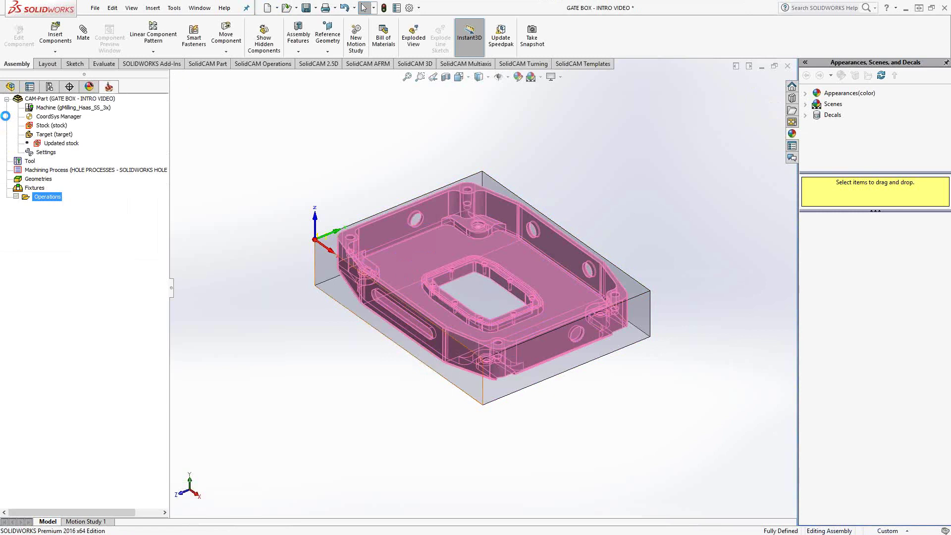
pyautogui.rightClick(390, 242)
pyautogui.click(423, 192)
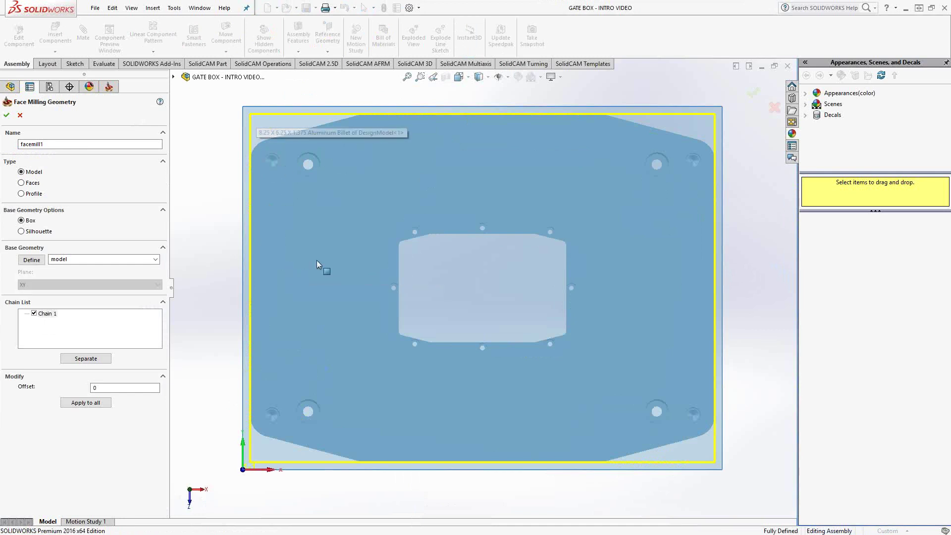
pyautogui.moveTo(339, 385); pyautogui.dragTo(180, 272, button='middle')
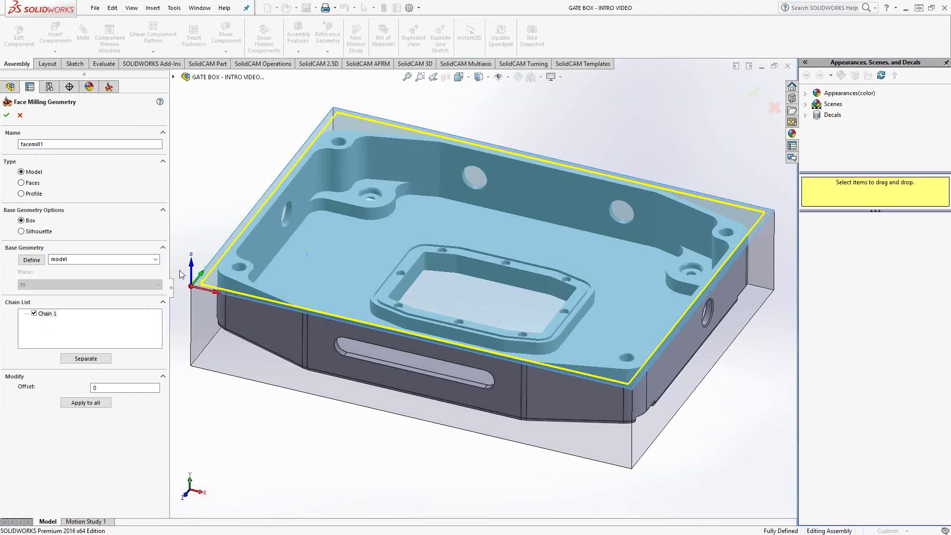
# - Switch the geometry type to Faces, pick the billet's top face as base geometry and inspect the chain
pyautogui.click(31, 185)
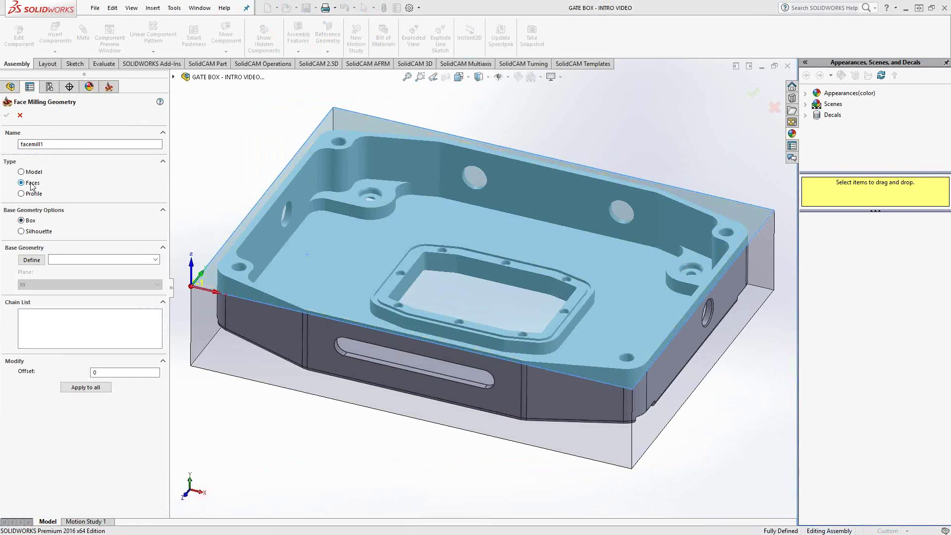
pyautogui.click(39, 261)
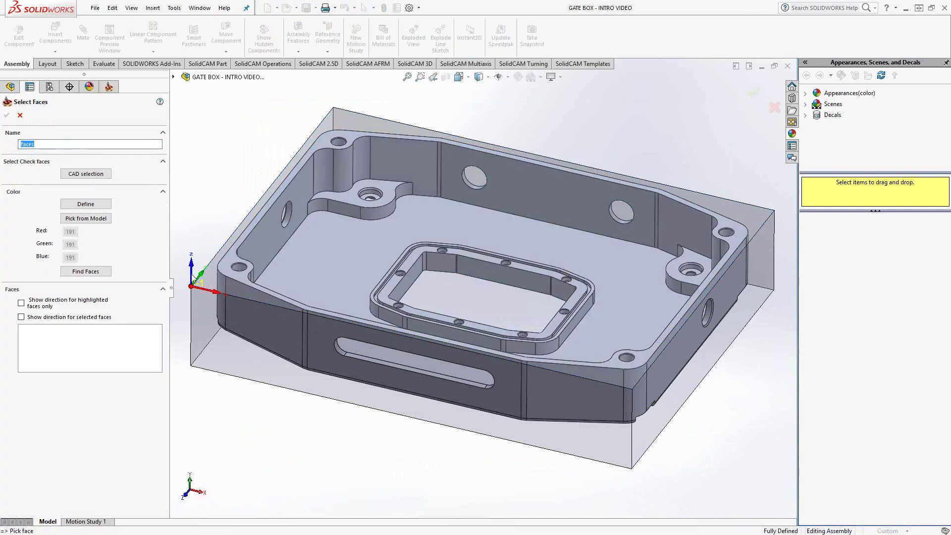
pyautogui.click(209, 283)
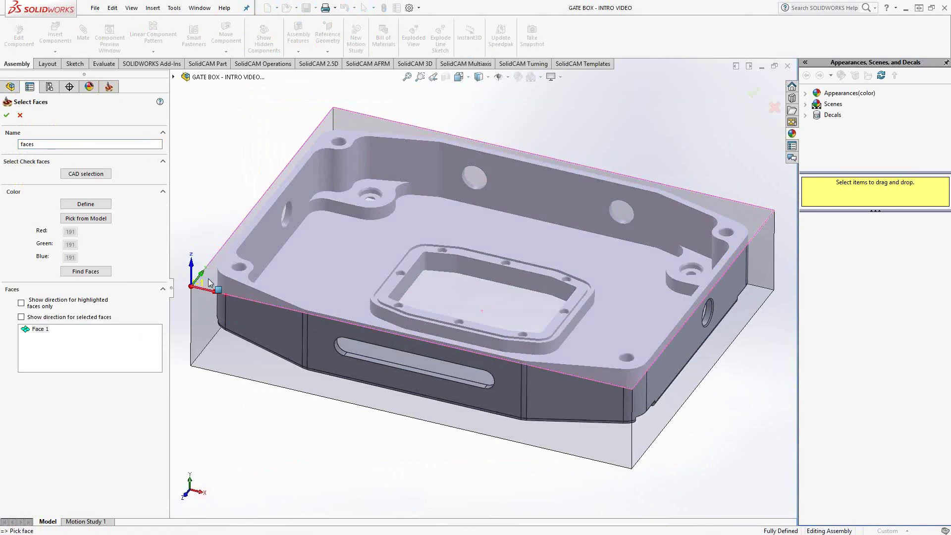
pyautogui.click(6, 115)
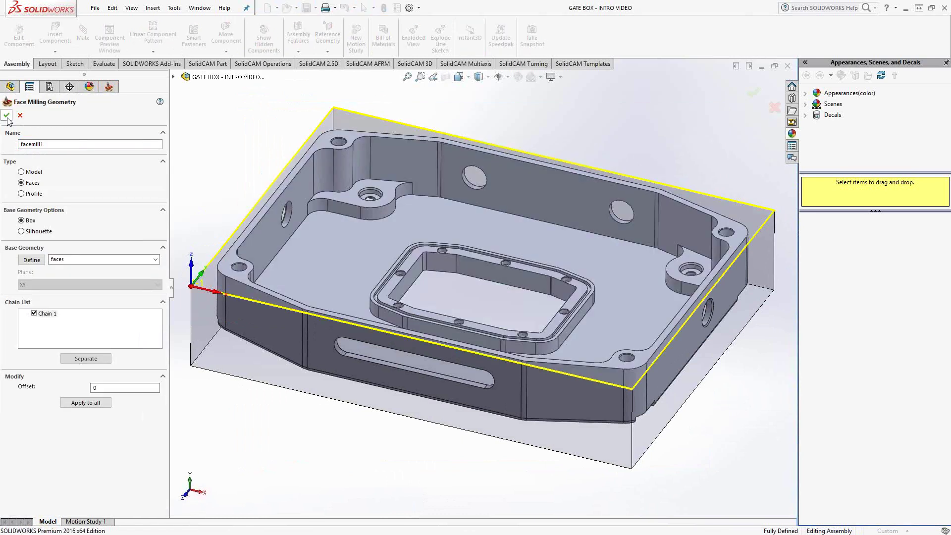
pyautogui.rightClick(333, 171)
pyautogui.click(362, 189)
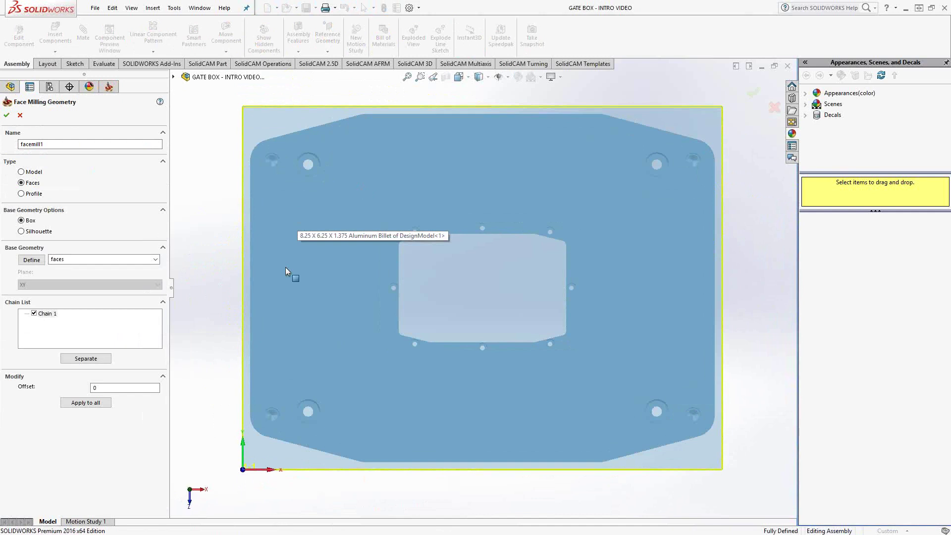
pyautogui.moveTo(349, 409); pyautogui.dragTo(310, 300, button='middle')
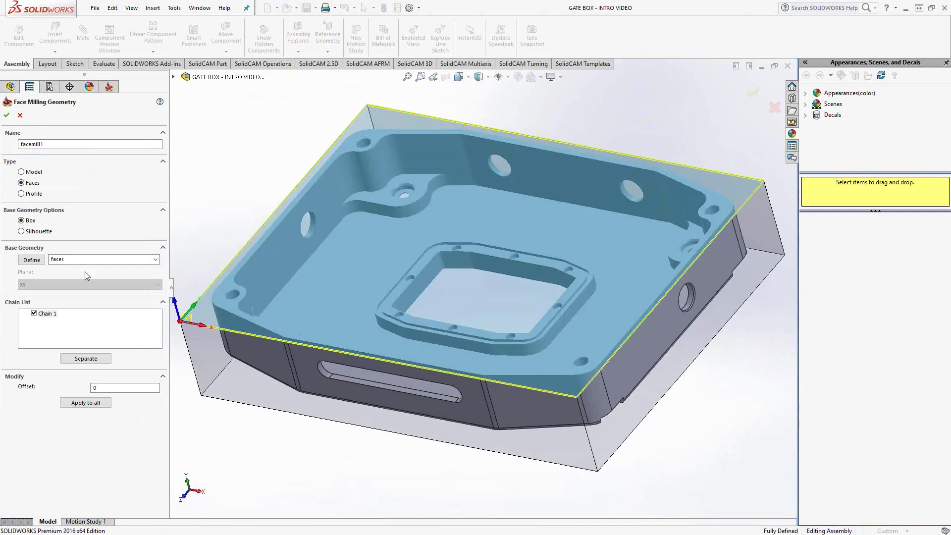
# - Replace the billet's top face in the face selection with the gate box's pocket floor and inspect the box chain
pyautogui.click(32, 261)
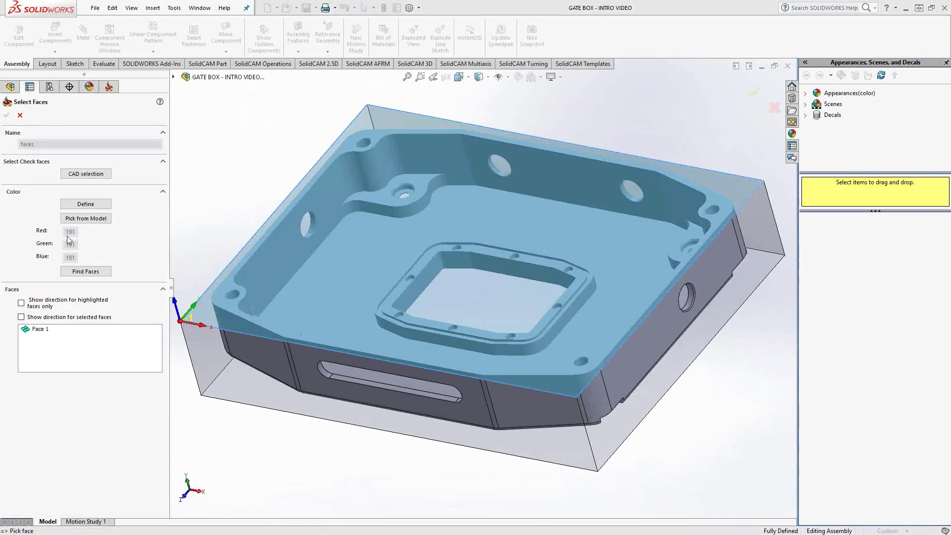
pyautogui.rightClick(53, 331)
pyautogui.click(65, 335)
pyautogui.rightClick(351, 266)
pyautogui.click(368, 309)
pyautogui.click(357, 302)
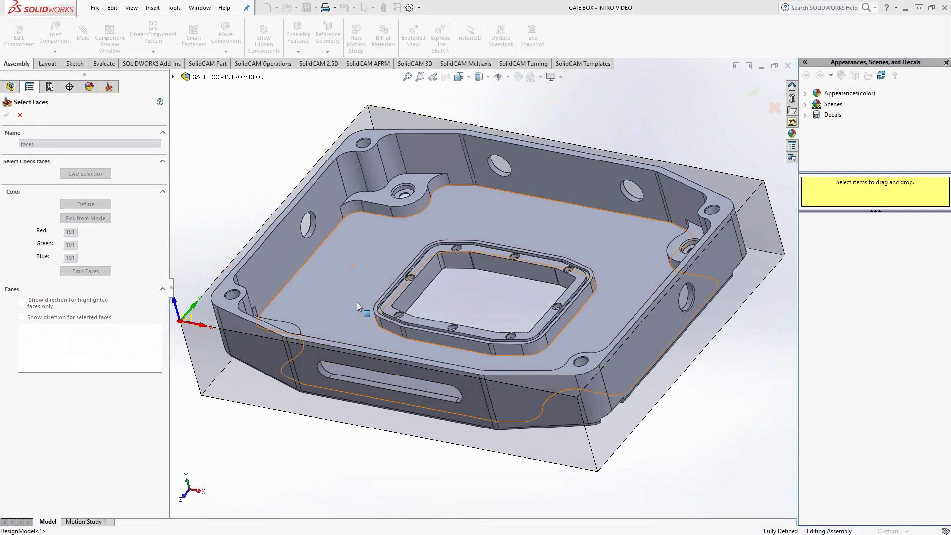
pyautogui.click(6, 115)
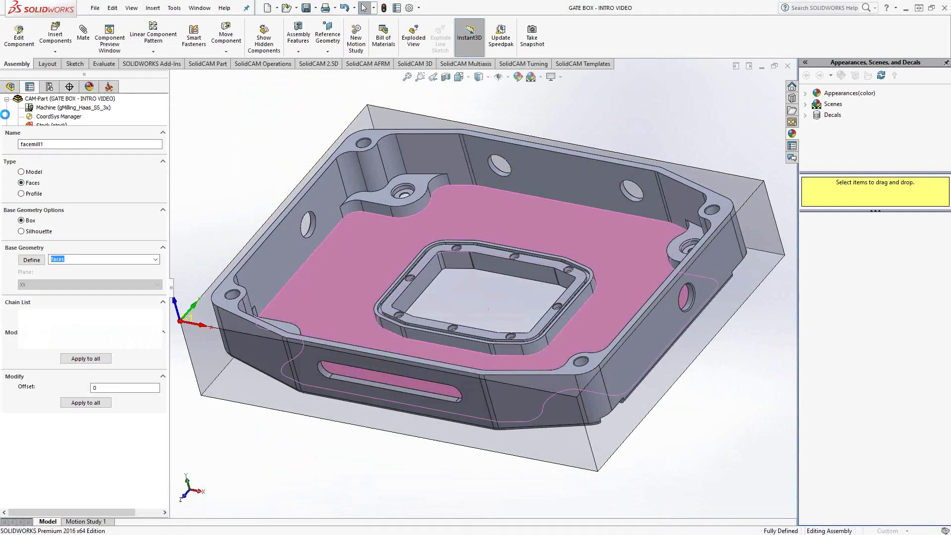
pyautogui.rightClick(360, 261)
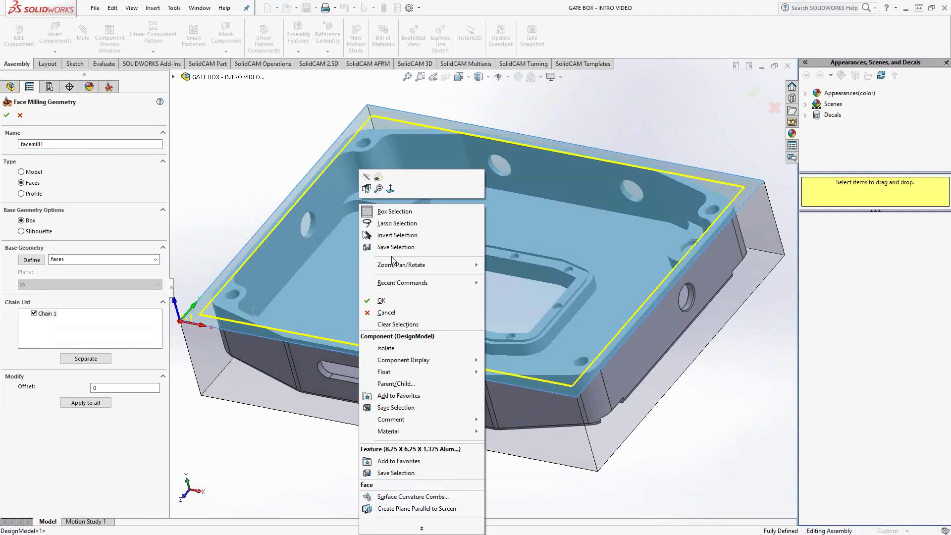
pyautogui.click(391, 189)
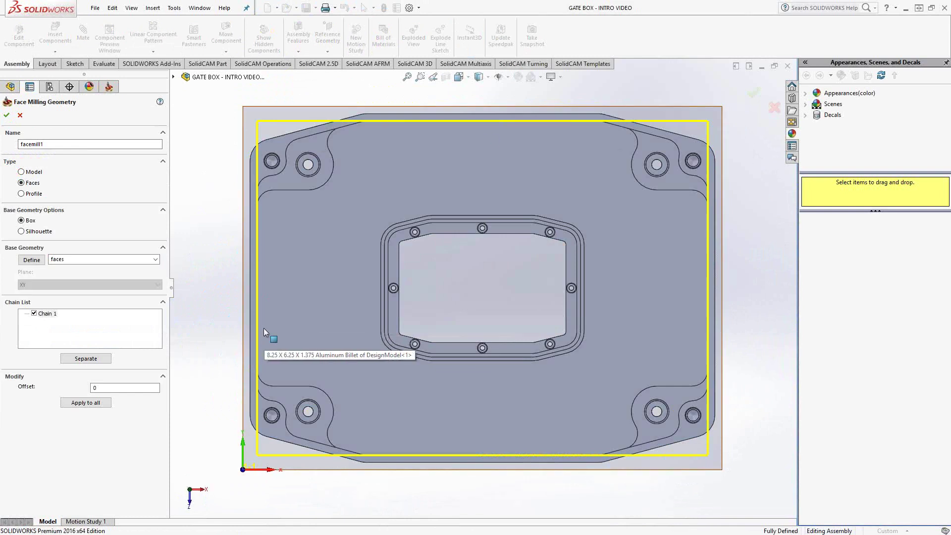
pyautogui.moveTo(274, 361); pyautogui.dragTo(268, 231, button='middle')
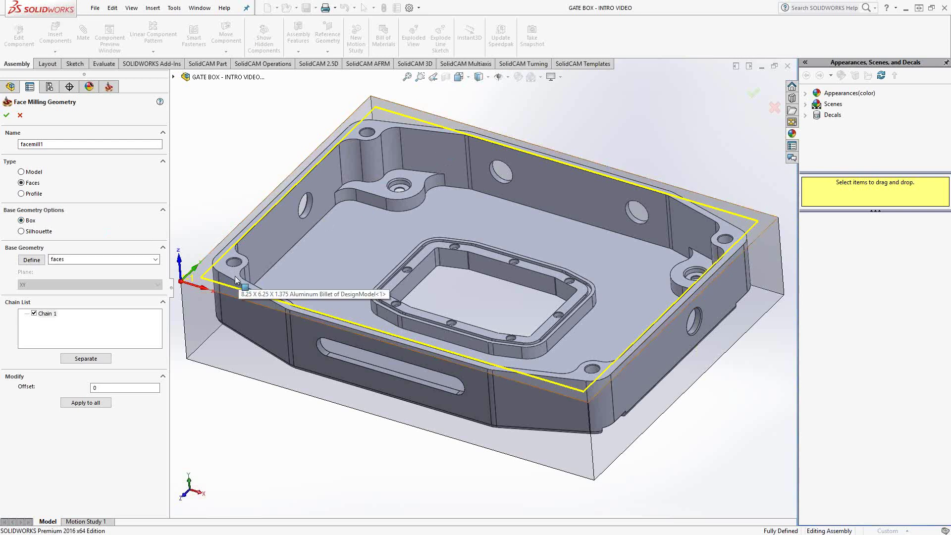
# - Switch the geometry type to Profile and chain the gate box's outer top edge with Constant Z Propagation
pyautogui.click(21, 194)
pyautogui.click(32, 238)
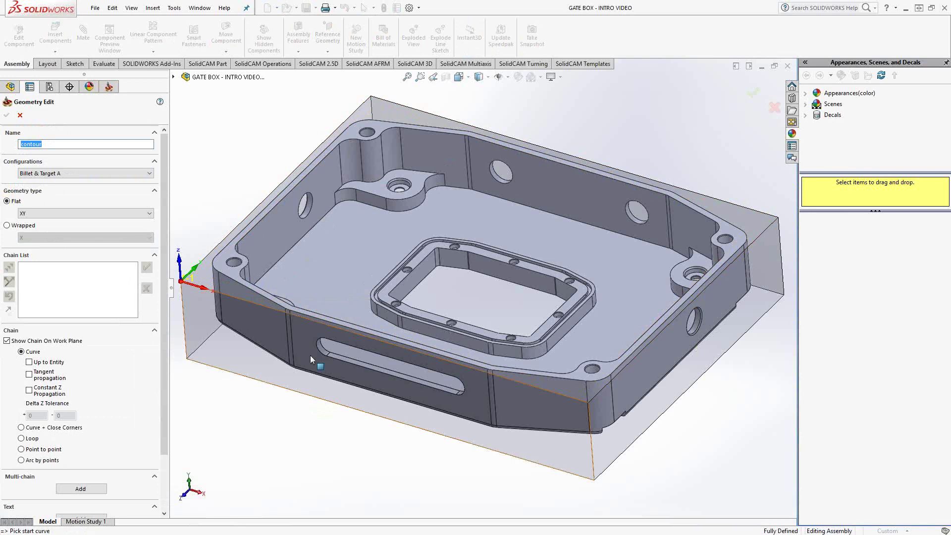
pyautogui.click(318, 317)
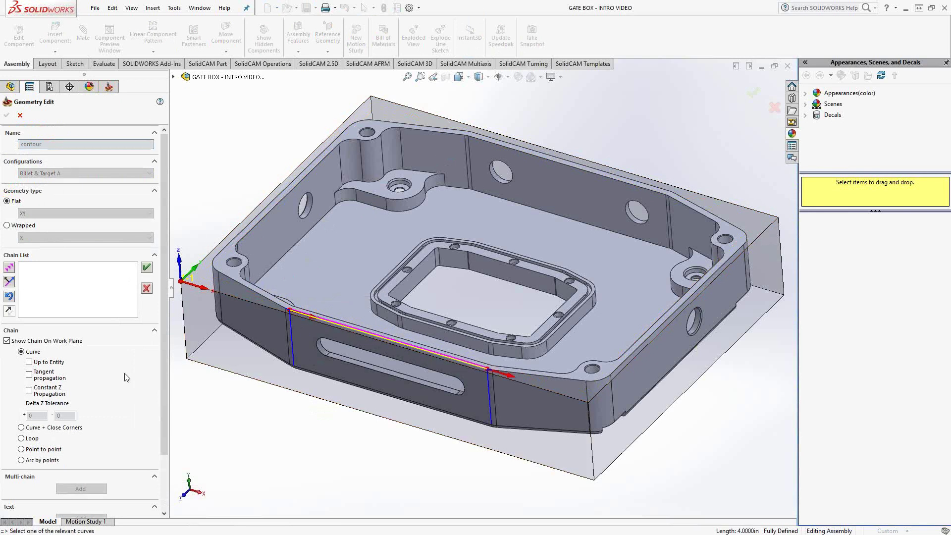
pyautogui.click(29, 391)
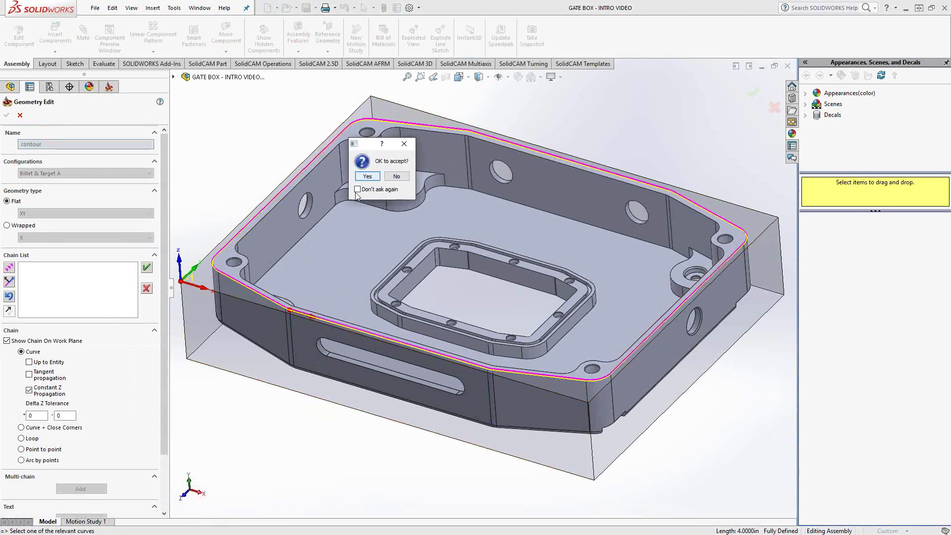
pyautogui.click(368, 177)
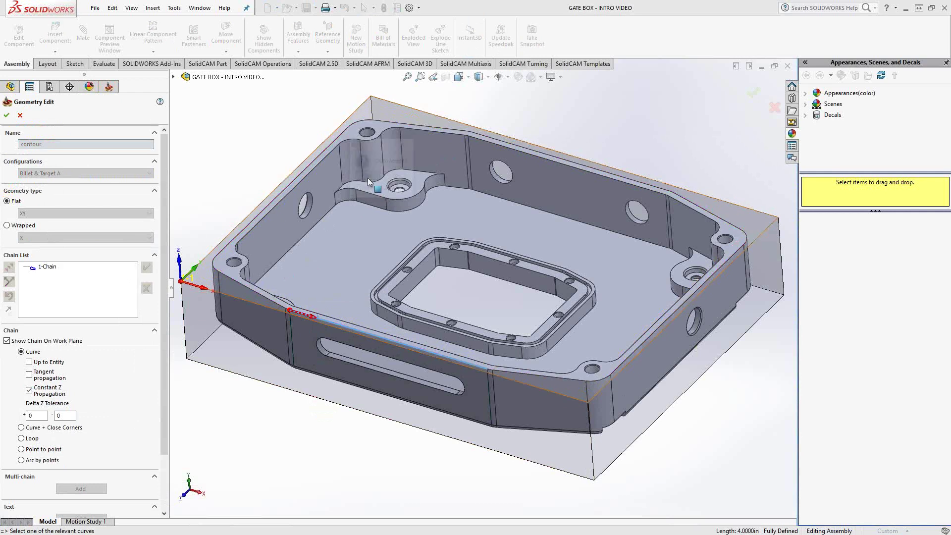
# - Add the gate box's inner top edge as a second chain and accept the profile geometry for the operation
pyautogui.rightClick(273, 210)
pyautogui.click(278, 204)
pyautogui.click(278, 203)
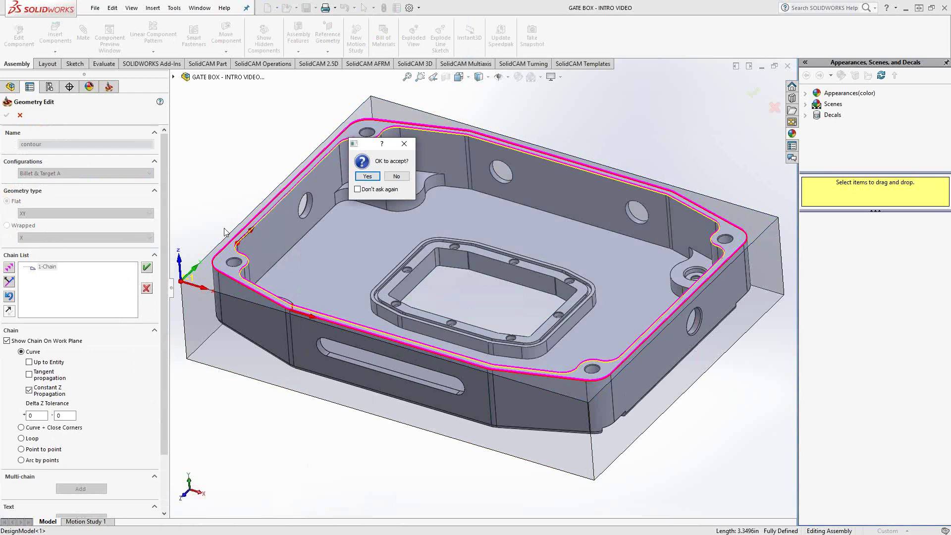
pyautogui.click(368, 177)
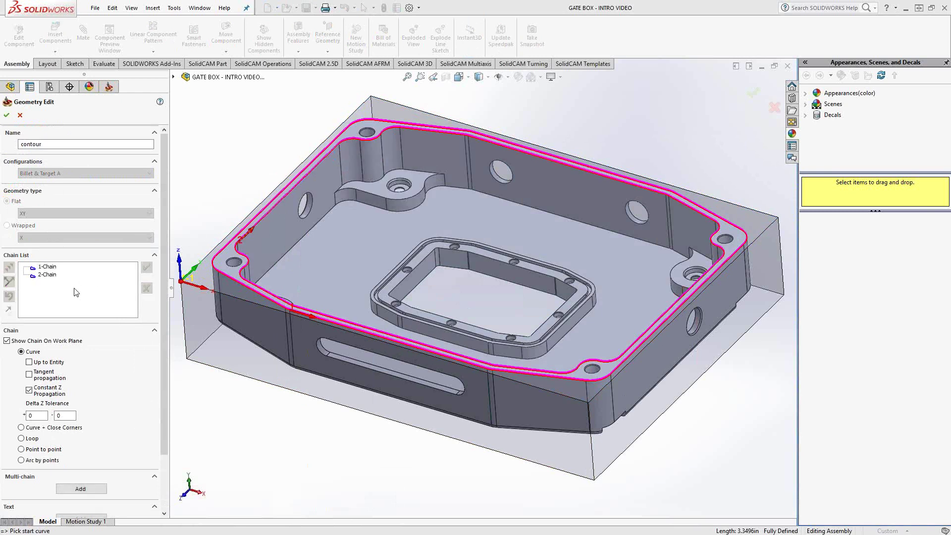
pyautogui.click(6, 115)
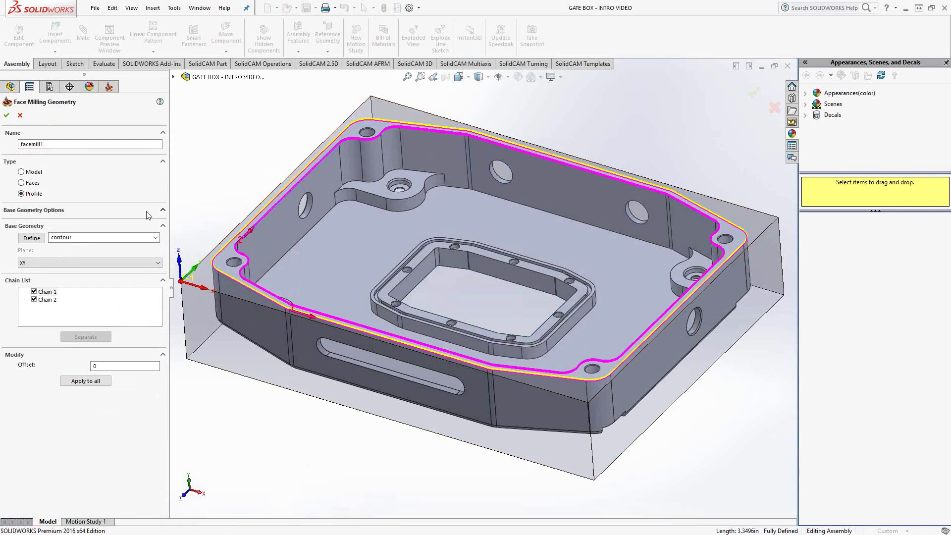
pyautogui.click(6, 114)
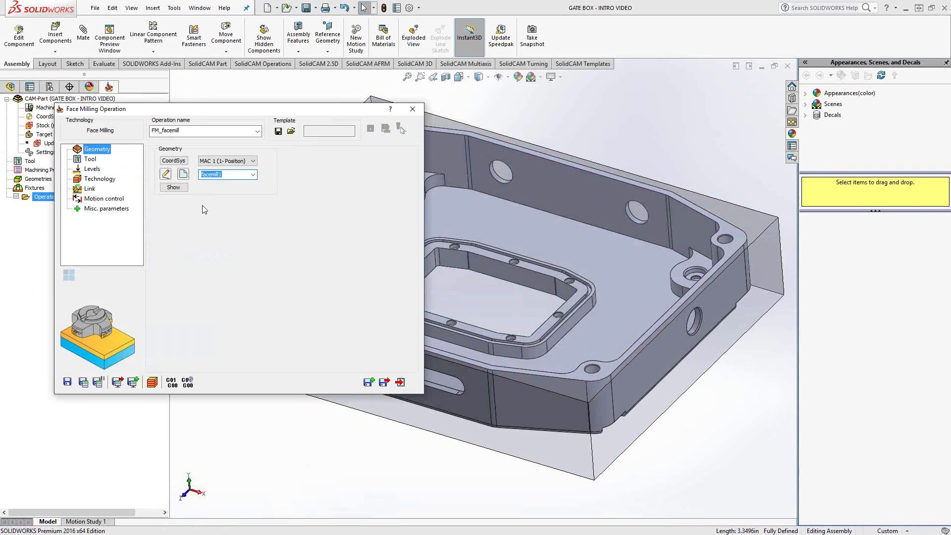
# - Choose facemill from the saved geometries and preview its chain on the model
pyautogui.click(252, 174)
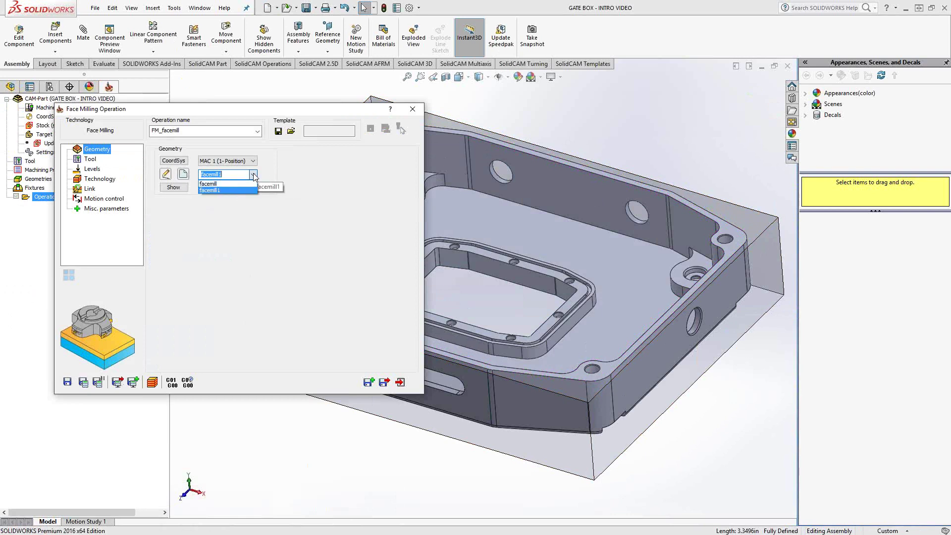
pyautogui.click(227, 234)
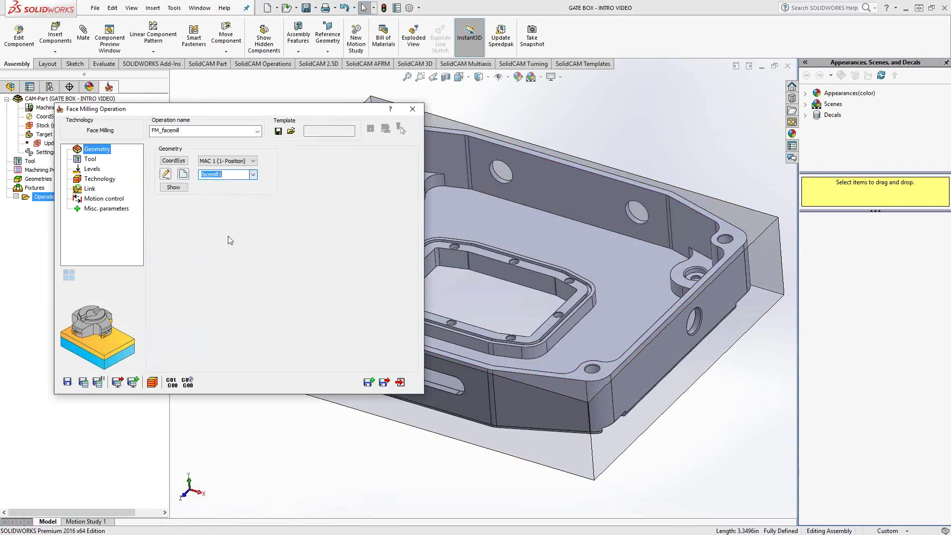
pyautogui.click(254, 176)
pyautogui.click(205, 189)
pyautogui.click(254, 176)
pyautogui.click(218, 184)
pyautogui.click(174, 187)
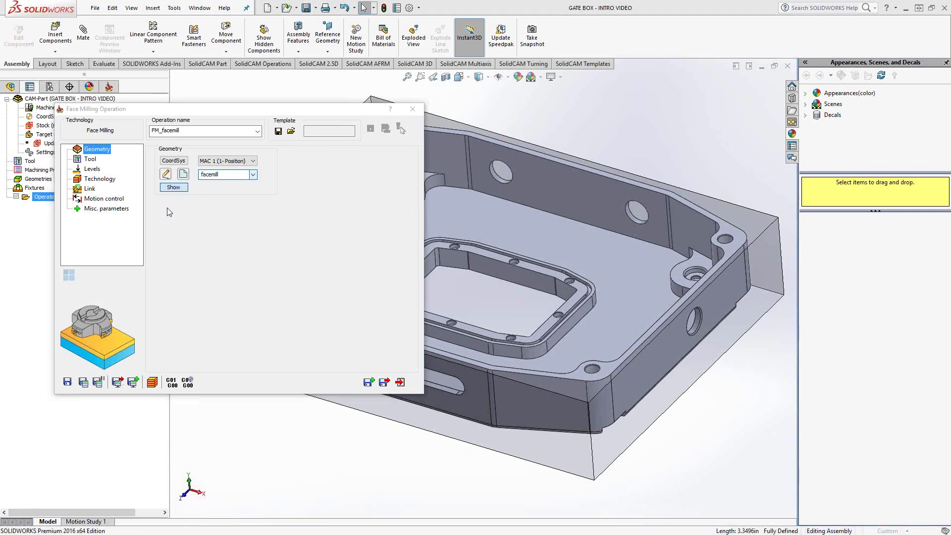
pyautogui.click(6, 115)
# - Preview the facemill1 chains on the model, and set the operation's geometry back to facemill
pyautogui.click(253, 175)
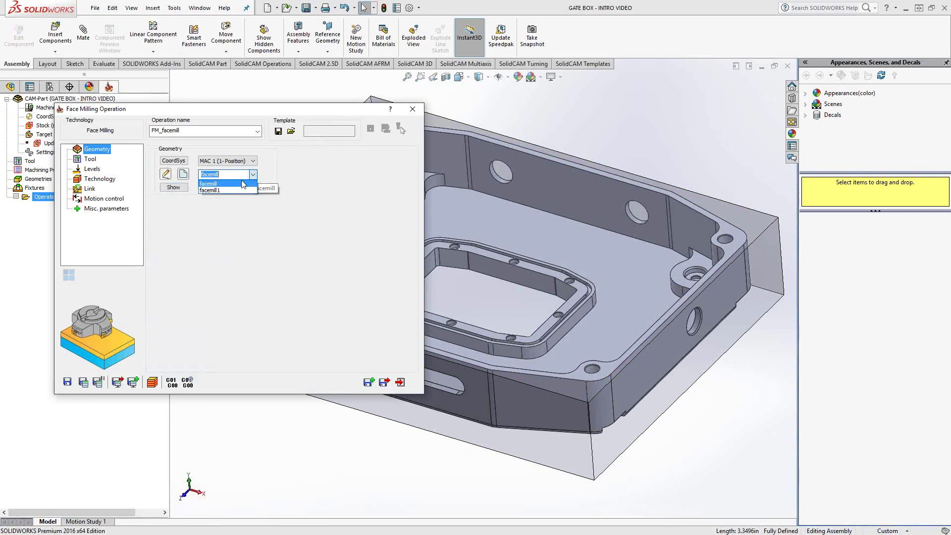
pyautogui.click(215, 190)
pyautogui.click(185, 188)
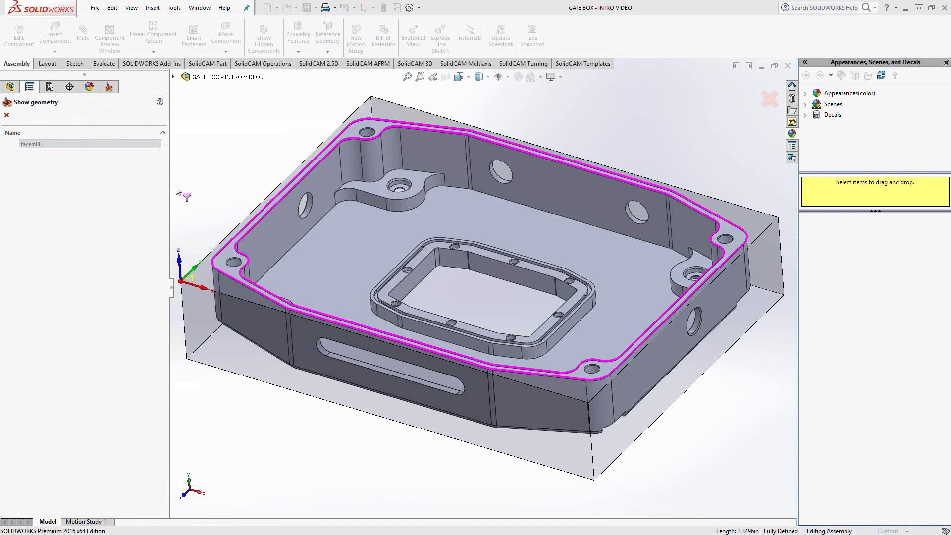
pyautogui.click(7, 116)
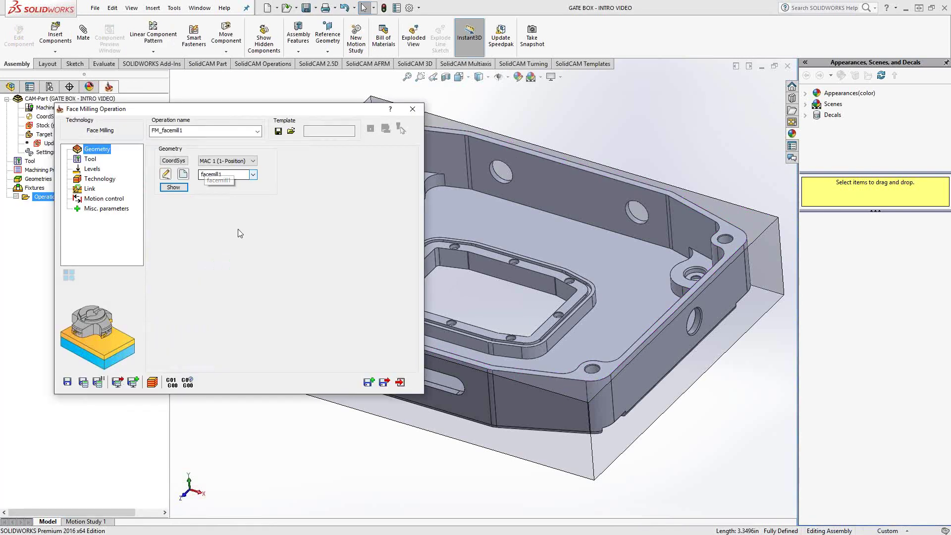
pyautogui.click(253, 175)
pyautogui.click(218, 183)
# - Import the 2-inch carbide face mill from the FACEMILLS library and assign it as the operation's tool
pyautogui.click(90, 159)
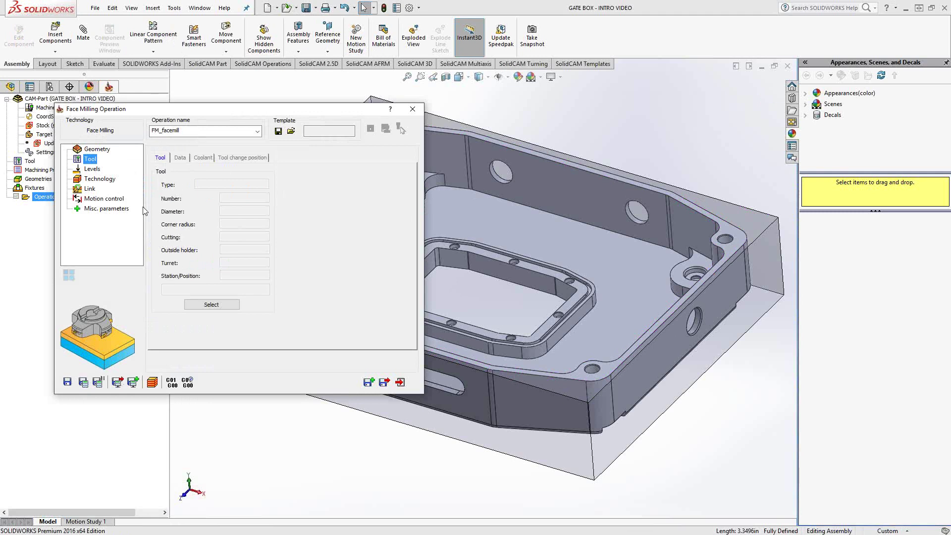
pyautogui.click(219, 305)
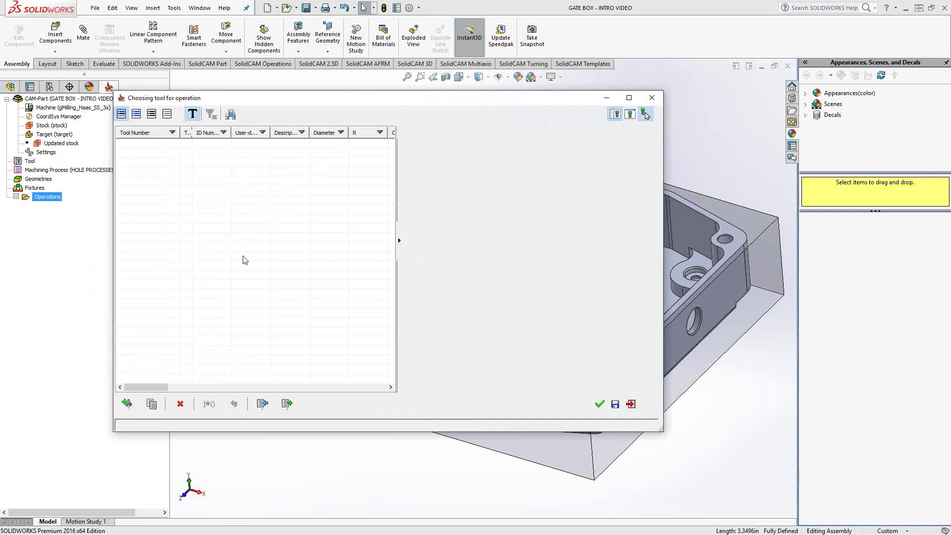
pyautogui.click(263, 403)
pyautogui.click(397, 56)
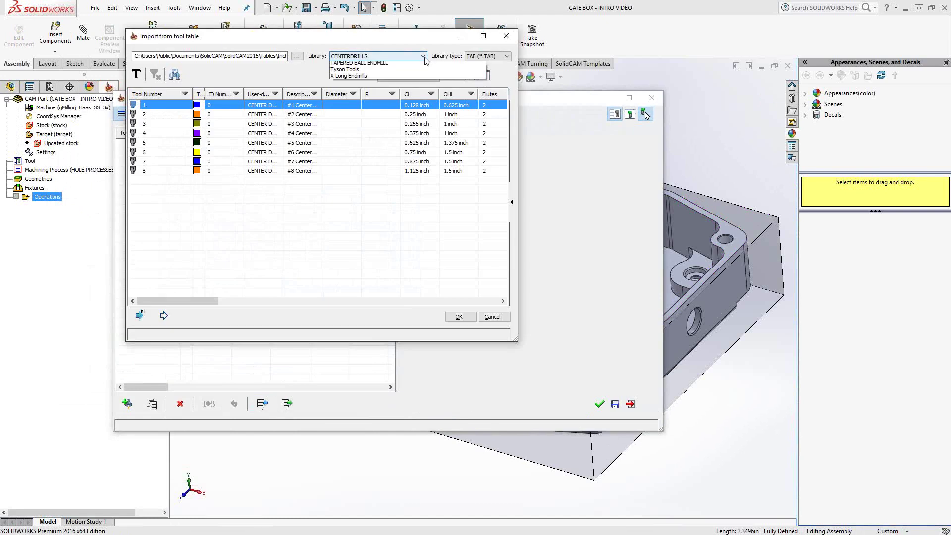
pyautogui.click(395, 72)
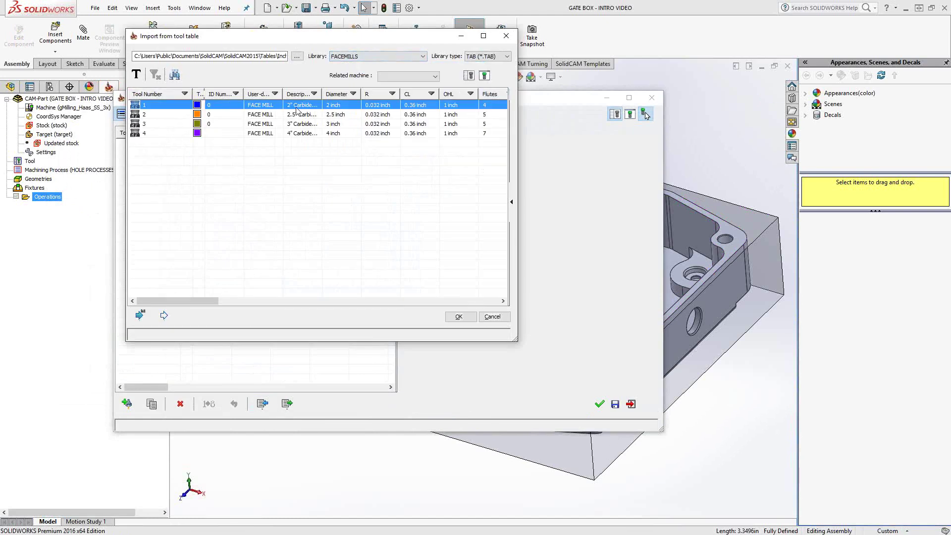
pyautogui.click(167, 315)
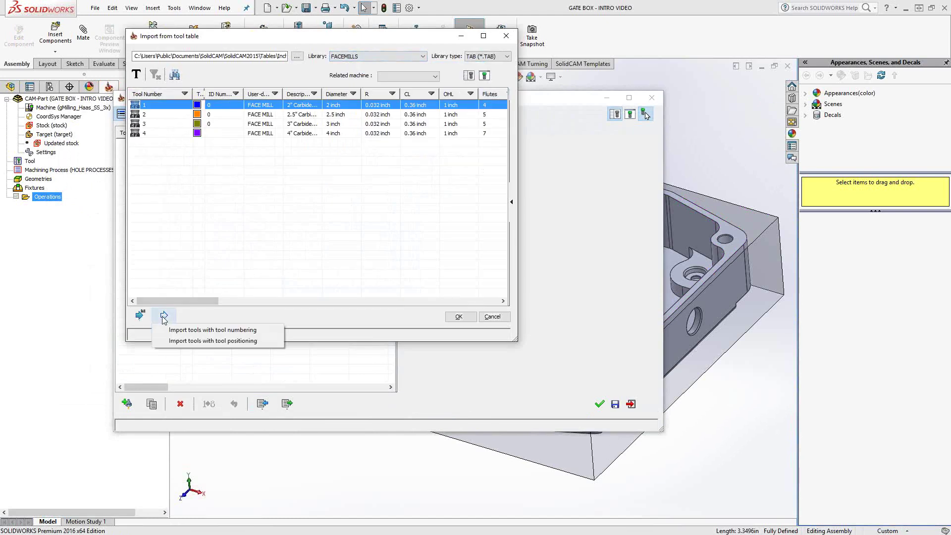
pyautogui.click(181, 335)
pyautogui.click(459, 319)
pyautogui.click(600, 404)
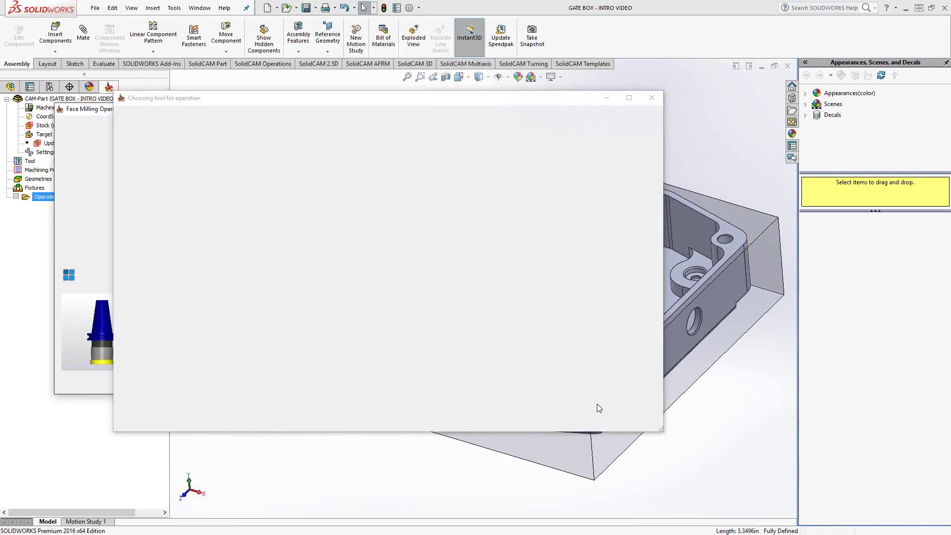
# - Define the upper milling level by picking the billet's top face
pyautogui.click(90, 171)
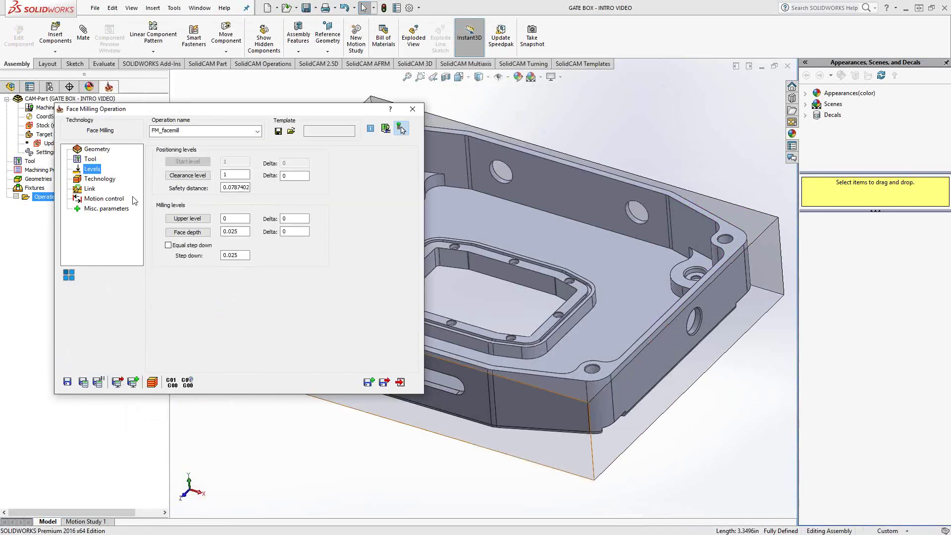
pyautogui.click(187, 218)
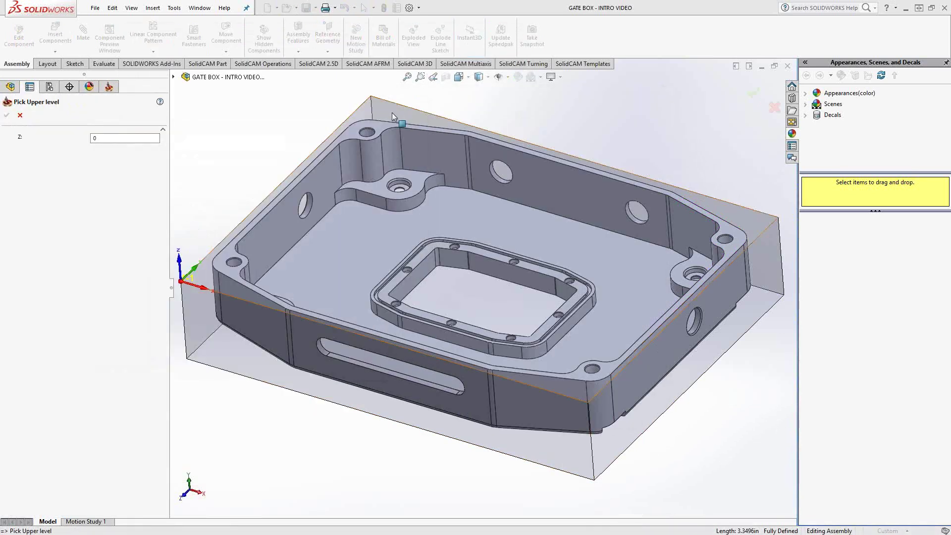
pyautogui.click(391, 113)
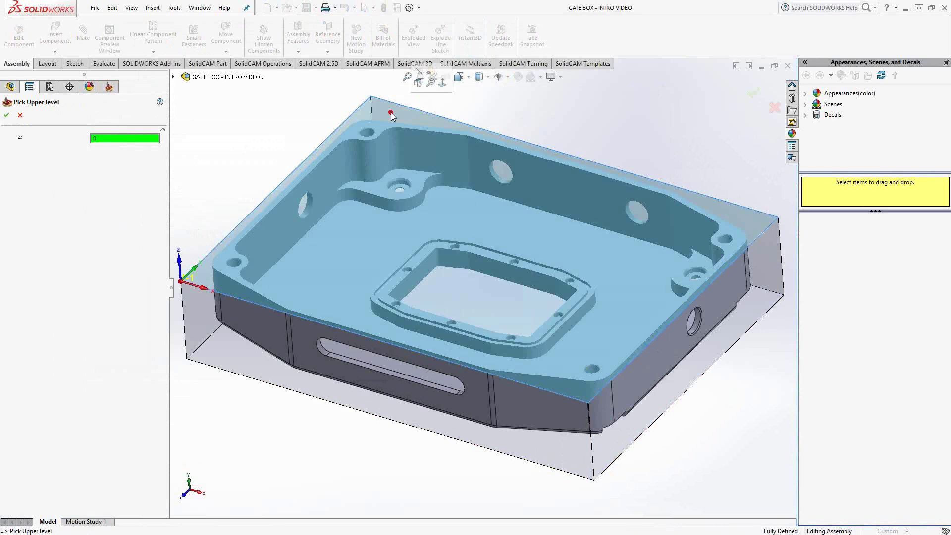
pyautogui.click(7, 115)
# - Define the face depth by picking the gate box's top rim face hidden beneath the billet's top face
pyautogui.click(188, 233)
pyautogui.rightClick(229, 270)
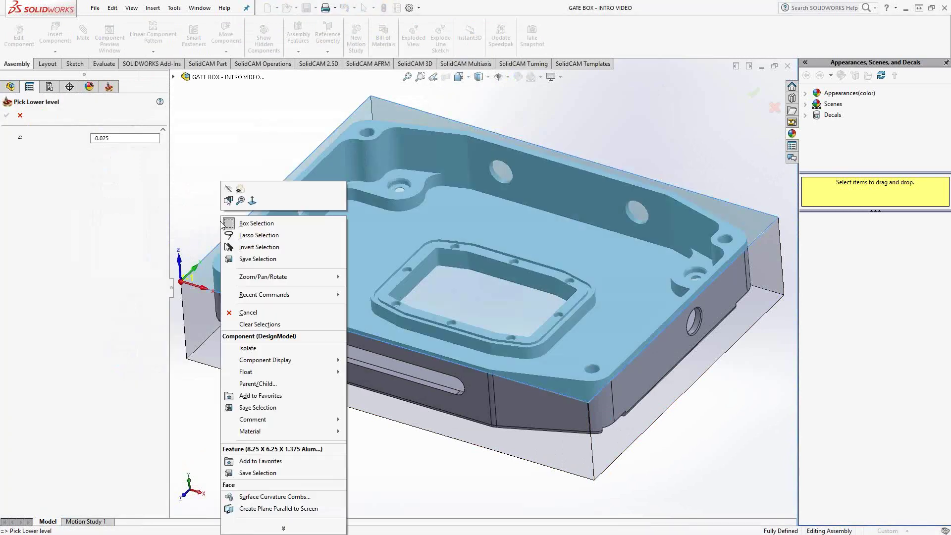
pyautogui.click(228, 201)
pyautogui.click(223, 261)
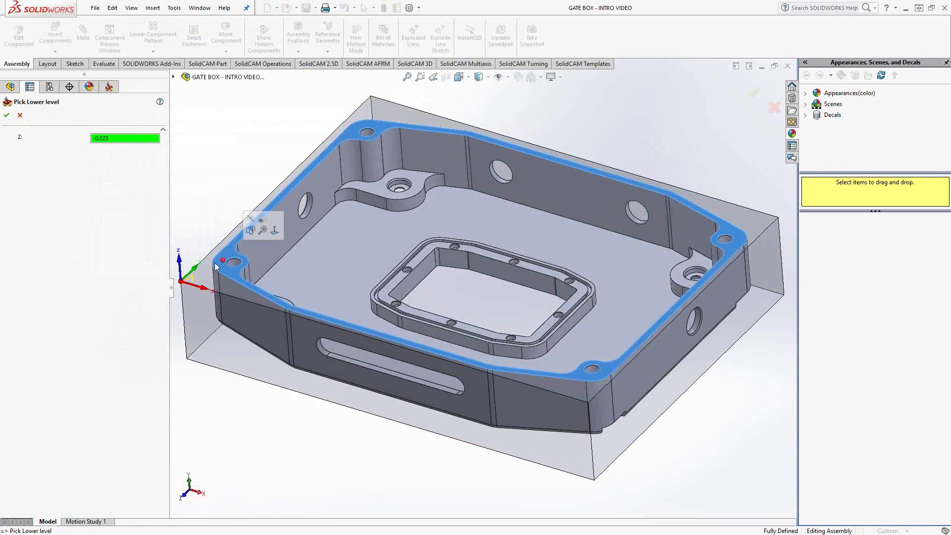
pyautogui.click(7, 115)
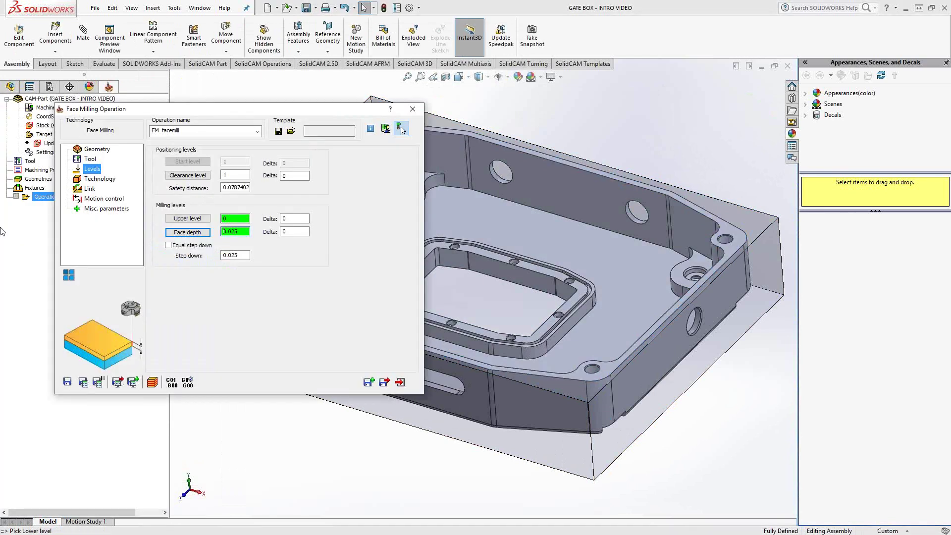
# - Enable equal step down and set the maximum step down to 0.1
pyautogui.click(168, 244)
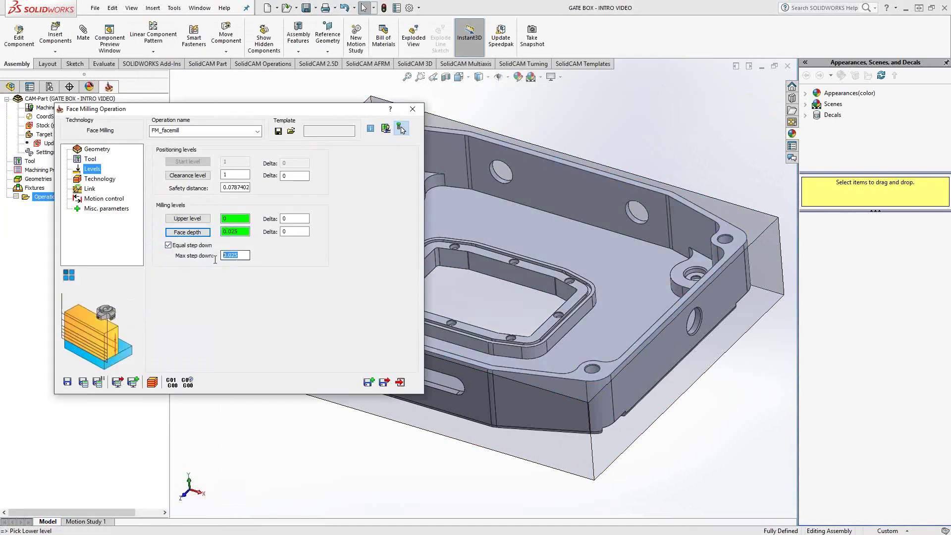
pyautogui.write('.1')
pyautogui.click(229, 233)
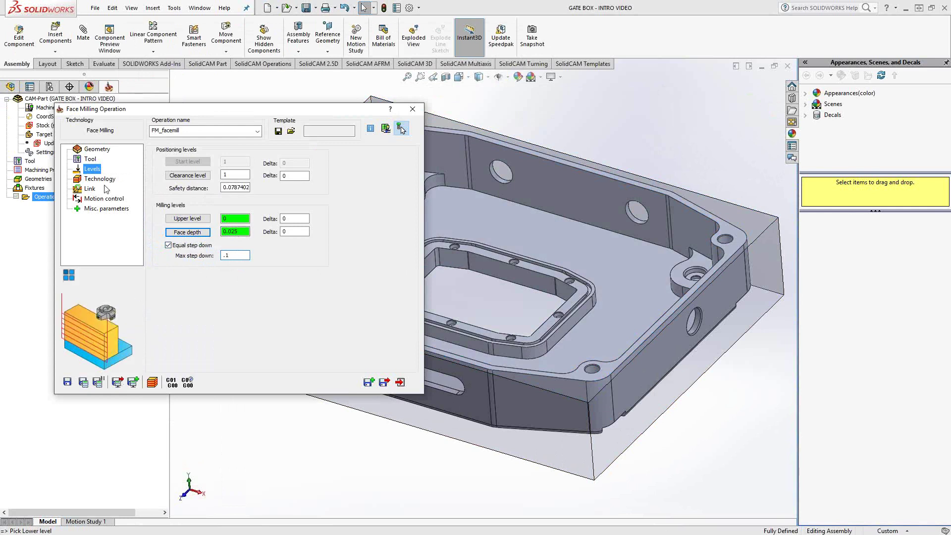
# - Set the floor offset to 0.01 and enable the finish pass in the technology settings
pyautogui.click(99, 179)
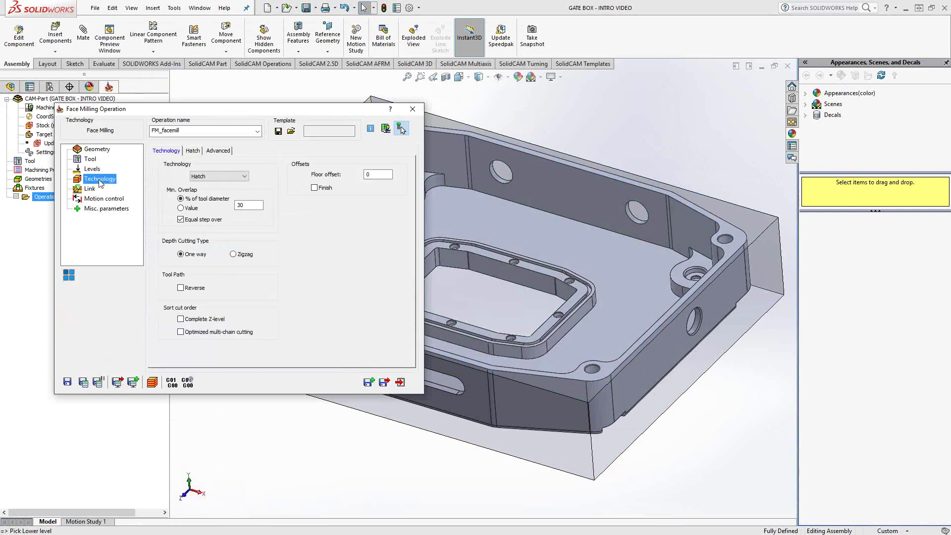
pyautogui.click(370, 174)
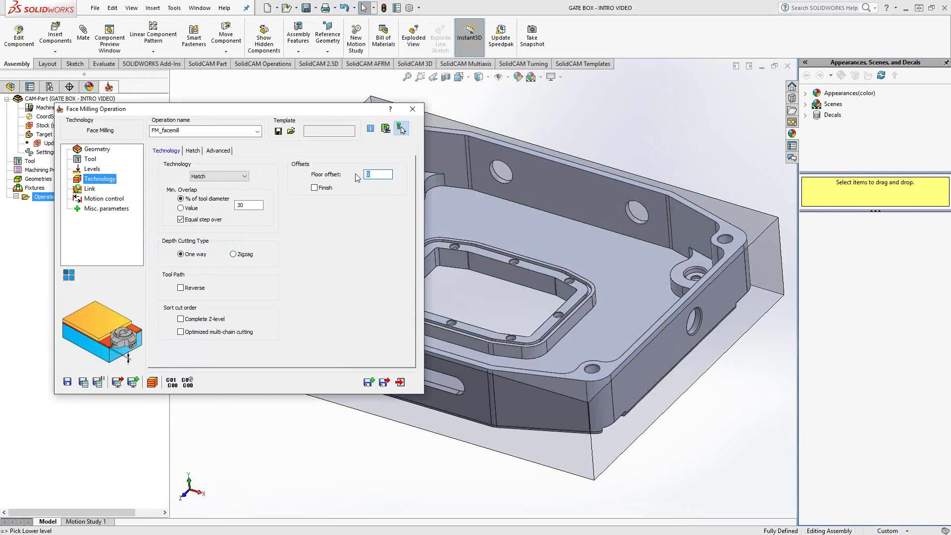
pyautogui.click(314, 188)
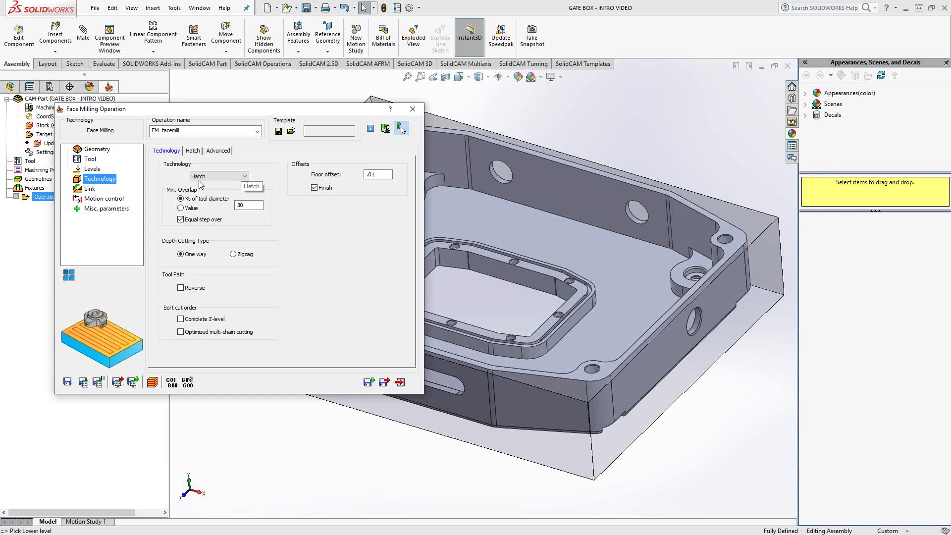
# - Review the Hatch technology's minimum overlap, absolute hatch angle, extension and cutting direction settings
pyautogui.click(254, 204)
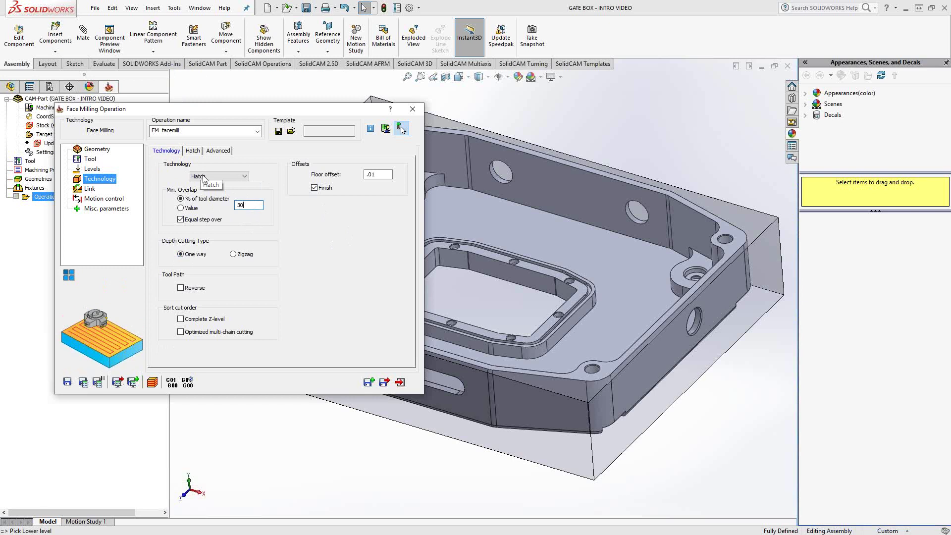
pyautogui.click(193, 152)
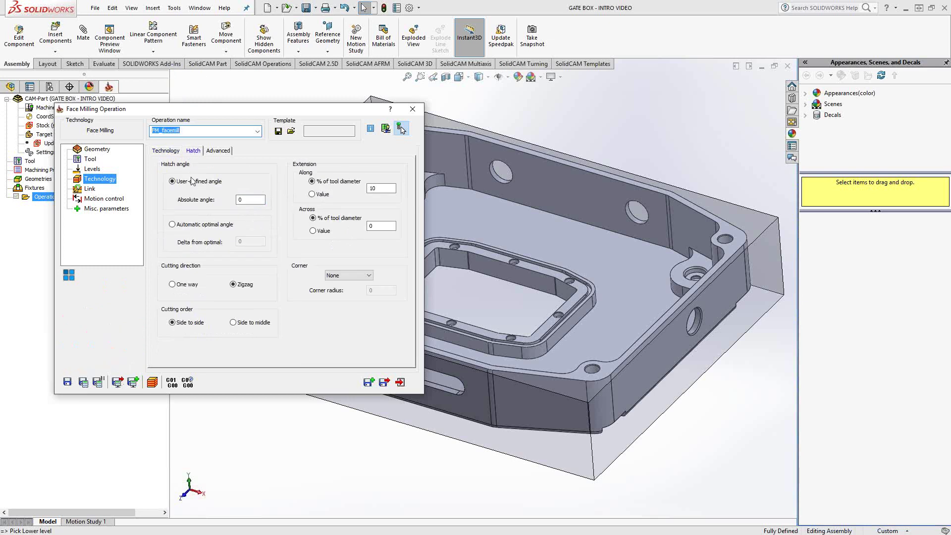
pyautogui.moveTo(253, 201); pyautogui.dragTo(227, 206)
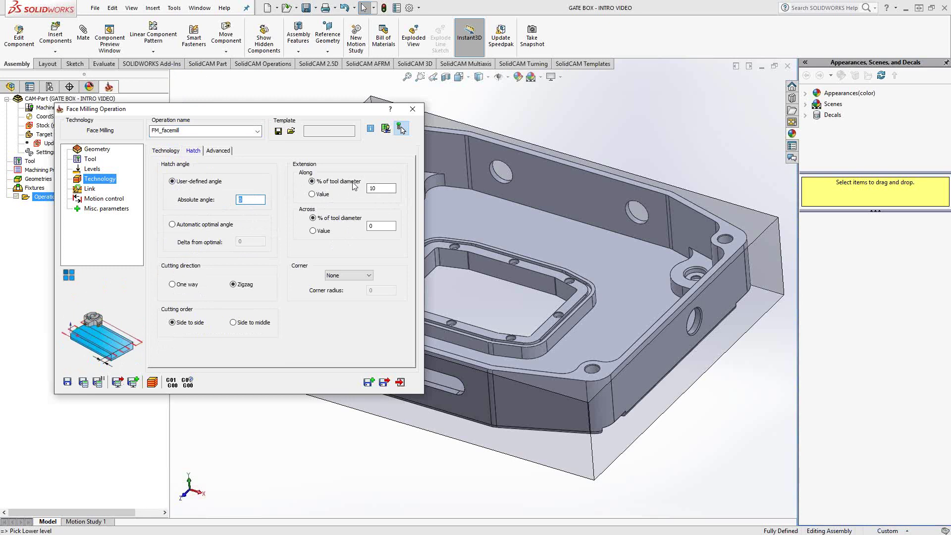
pyautogui.click(381, 226)
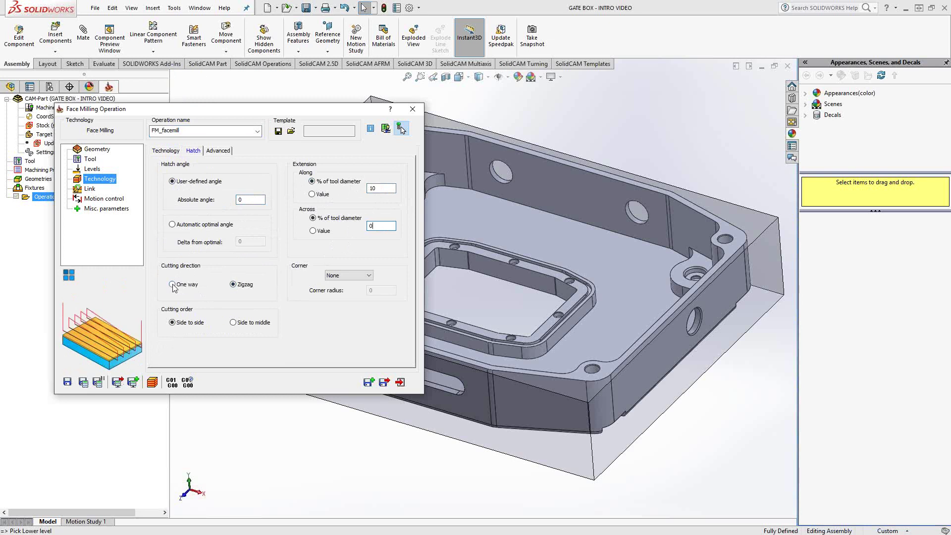
# - Switch the face milling technology to Contour and set its corner type to Fillet
pyautogui.click(172, 151)
pyautogui.click(245, 177)
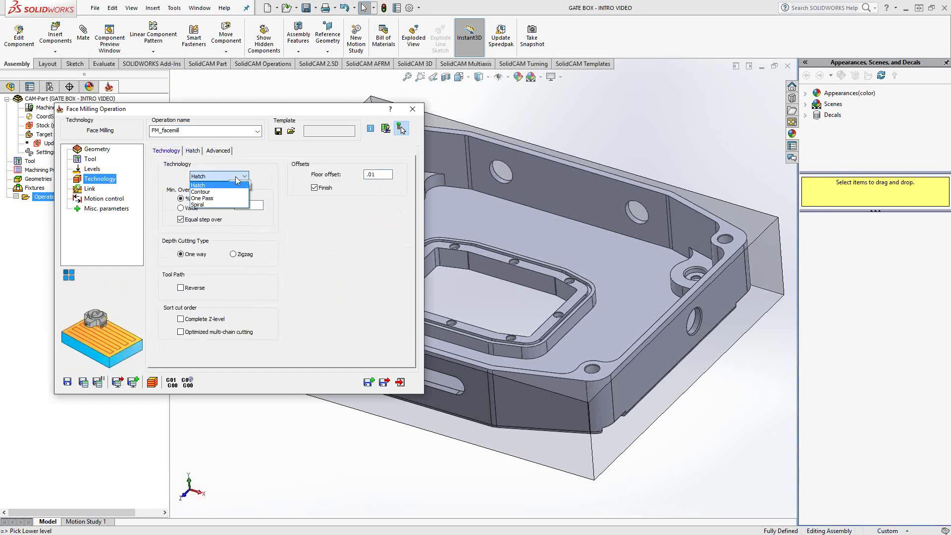
pyautogui.click(203, 192)
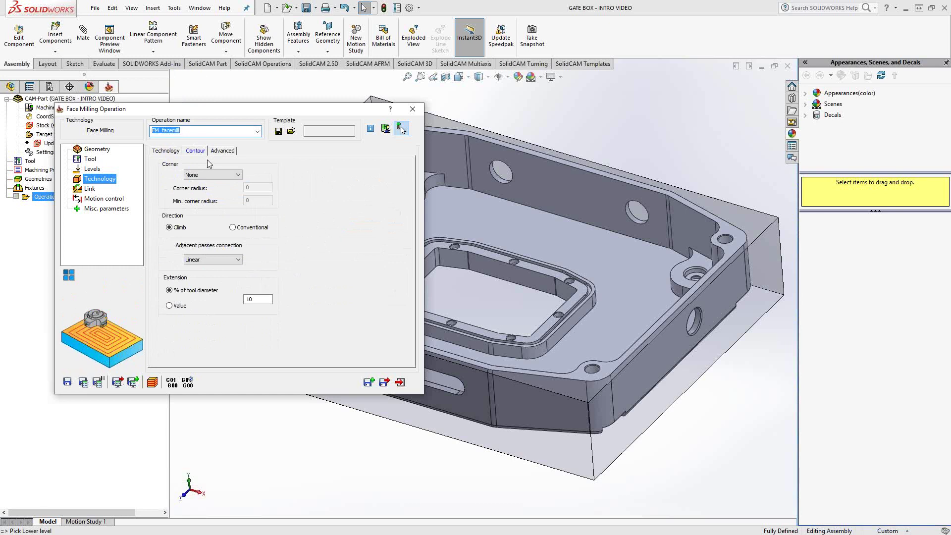
pyautogui.click(238, 176)
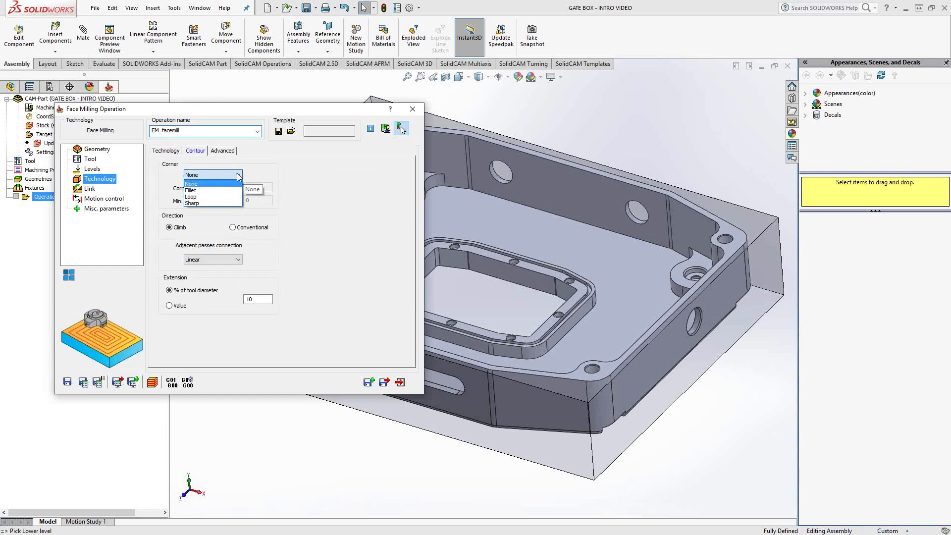
pyautogui.click(192, 190)
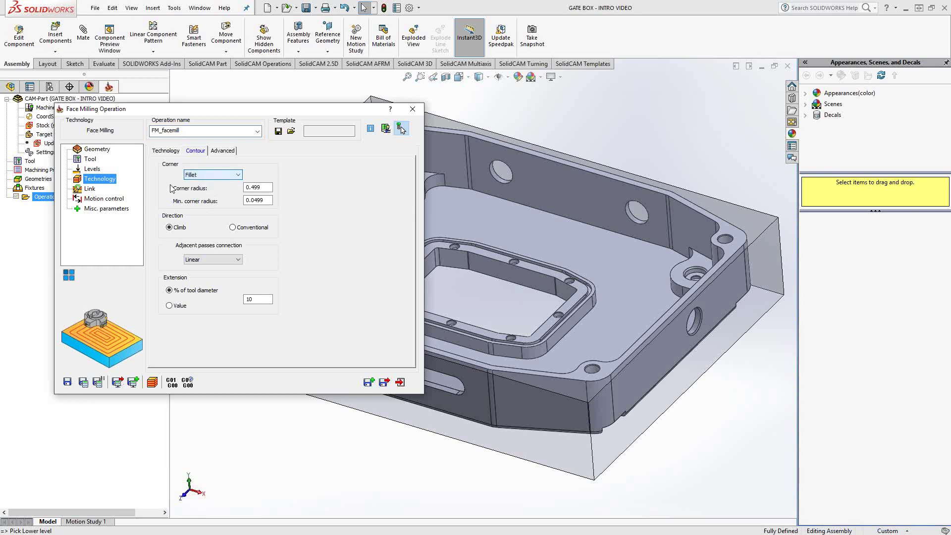
# - Review the contour's corner radius, minimum corner radius, cutting direction and extension settings
pyautogui.doubleClick(254, 187)
pyautogui.moveTo(257, 200); pyautogui.dragTo(222, 205)
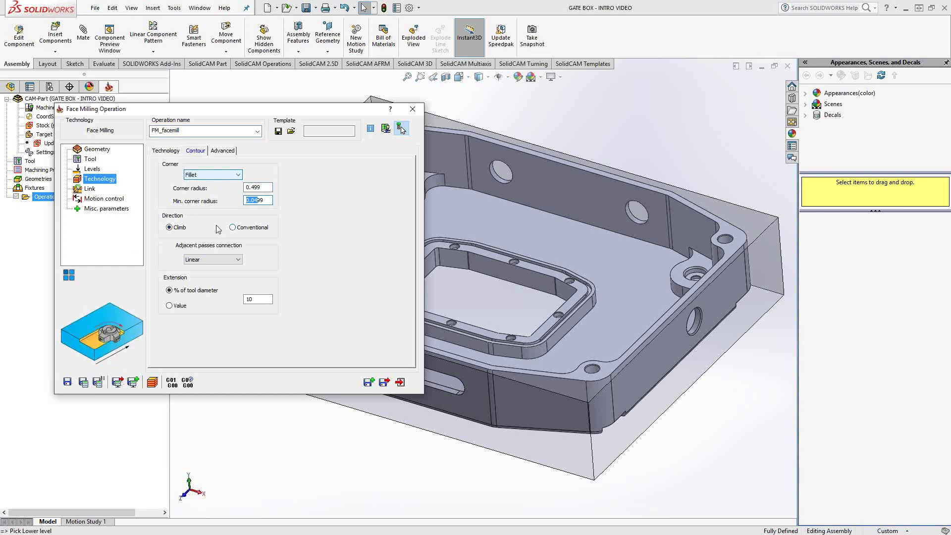
pyautogui.moveTo(265, 300); pyautogui.dragTo(243, 299)
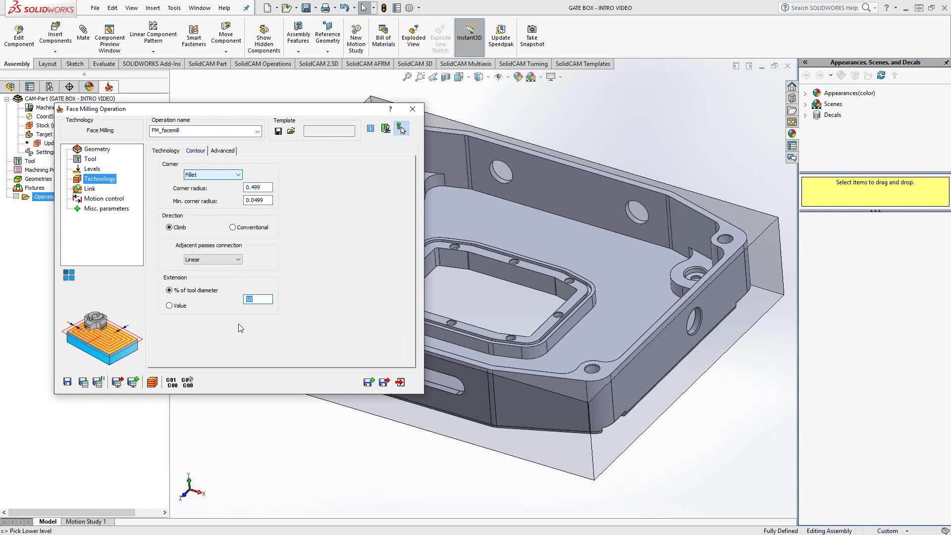
# - Switch the face milling technology to Spiral and display its approach settings
pyautogui.click(170, 150)
pyautogui.click(244, 176)
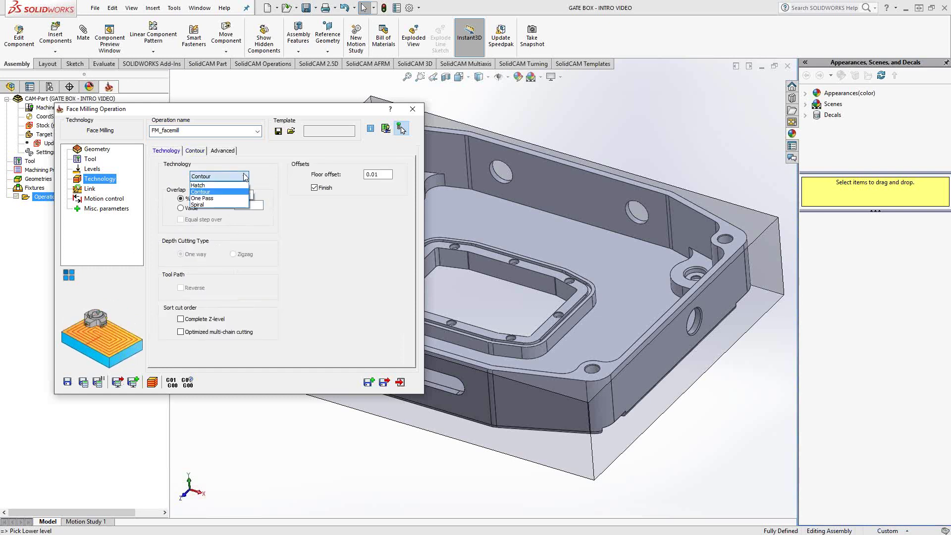
pyautogui.click(213, 205)
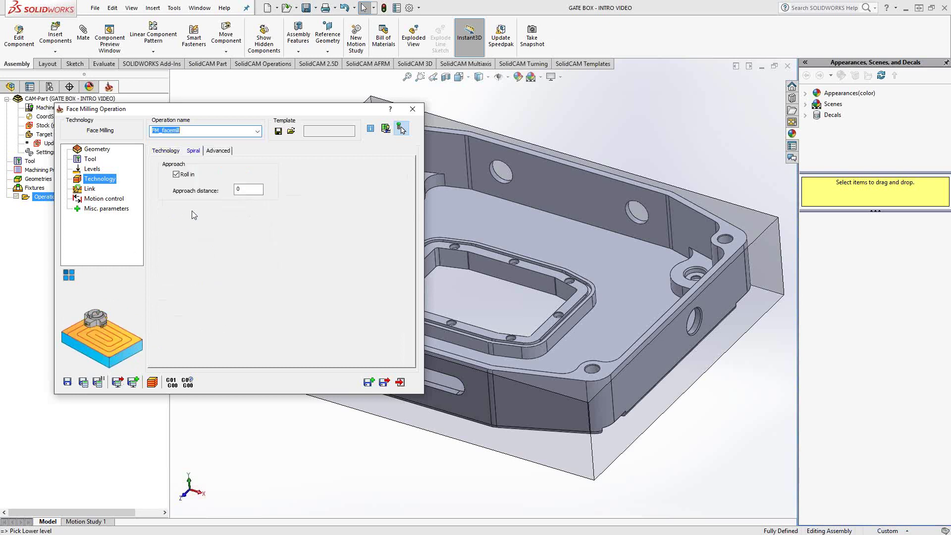
# - Switch the face milling technology from Spiral back to Hatch
pyautogui.click(248, 189)
pyautogui.click(168, 150)
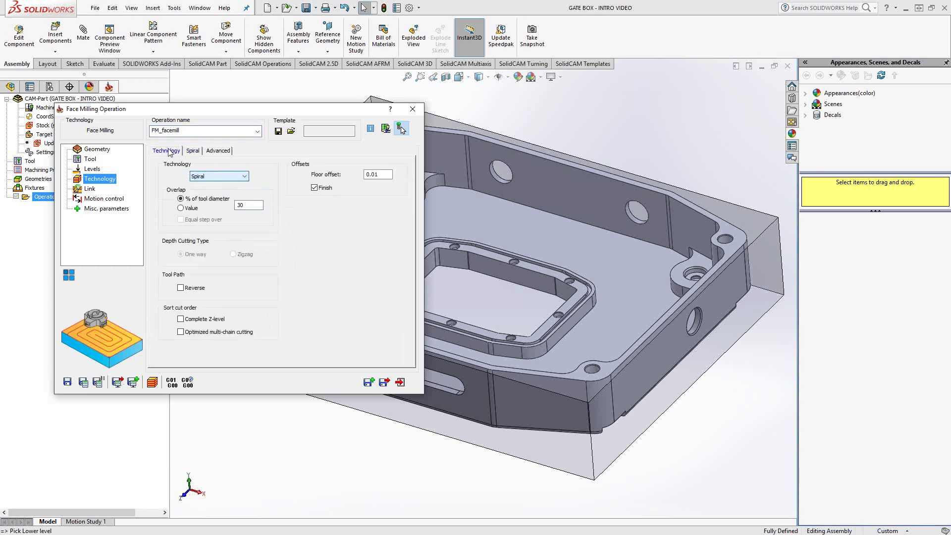
pyautogui.click(234, 179)
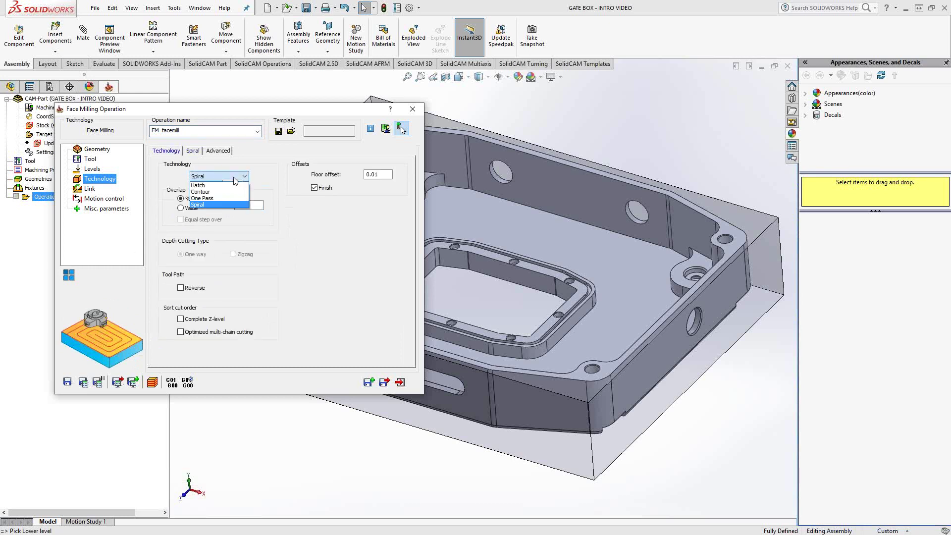
pyautogui.click(203, 185)
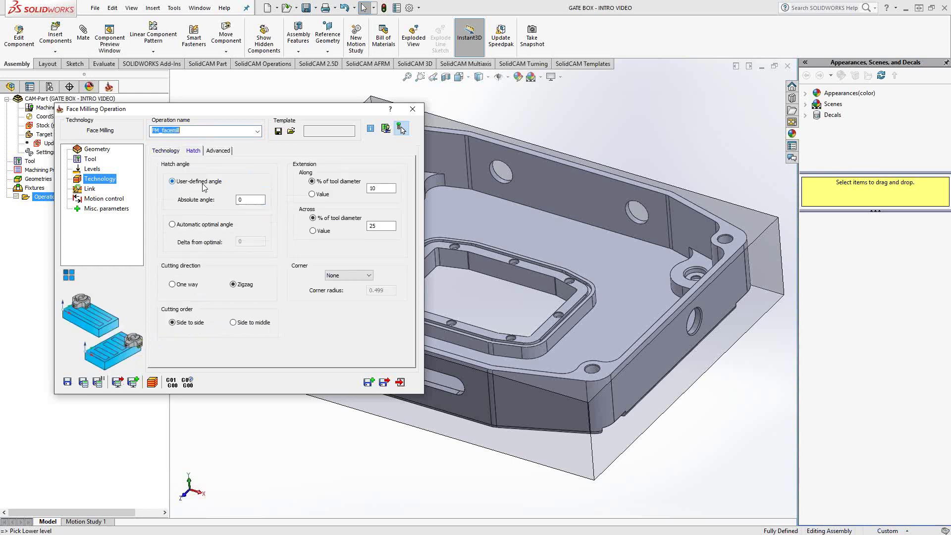
# - Try a Tangent lead-in for the face milling operation's link settings and restore the lead-in to None
pyautogui.click(91, 190)
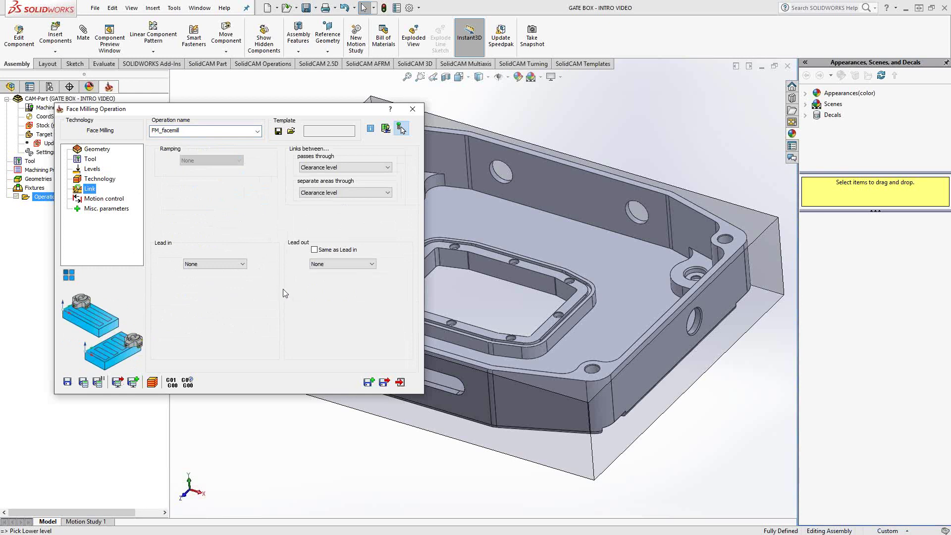
pyautogui.click(241, 264)
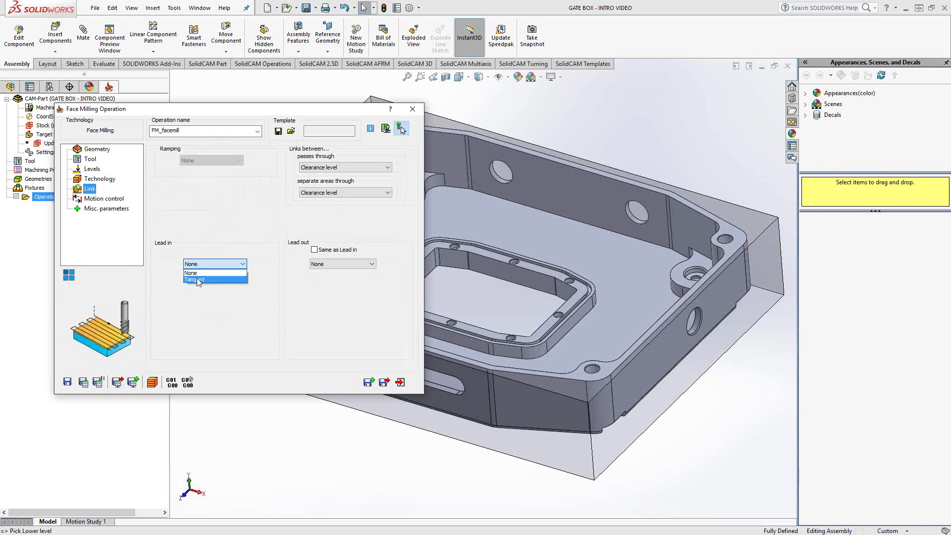
pyautogui.click(198, 280)
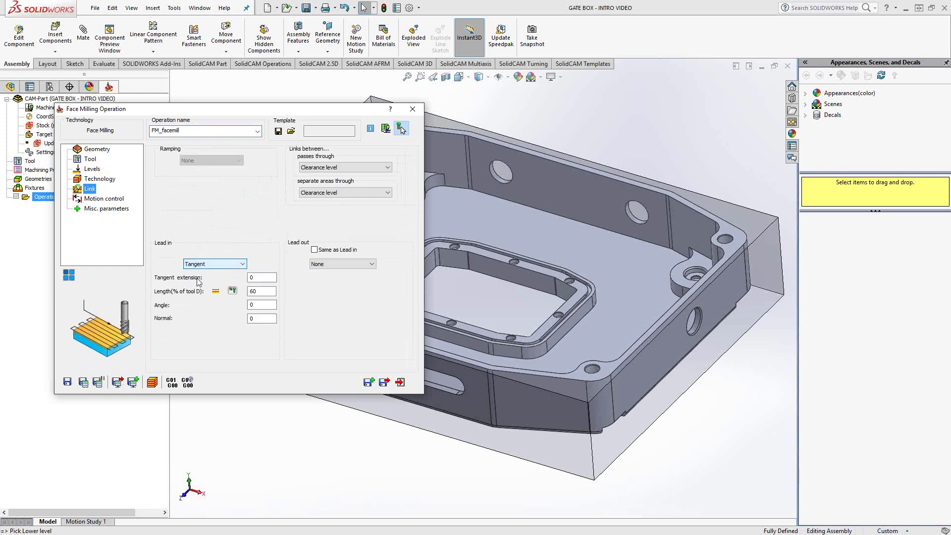
pyautogui.click(238, 265)
pyautogui.click(243, 266)
pyautogui.click(237, 265)
pyautogui.click(217, 272)
# - Save and calculate the Hatch face milling operation and close it
pyautogui.click(83, 382)
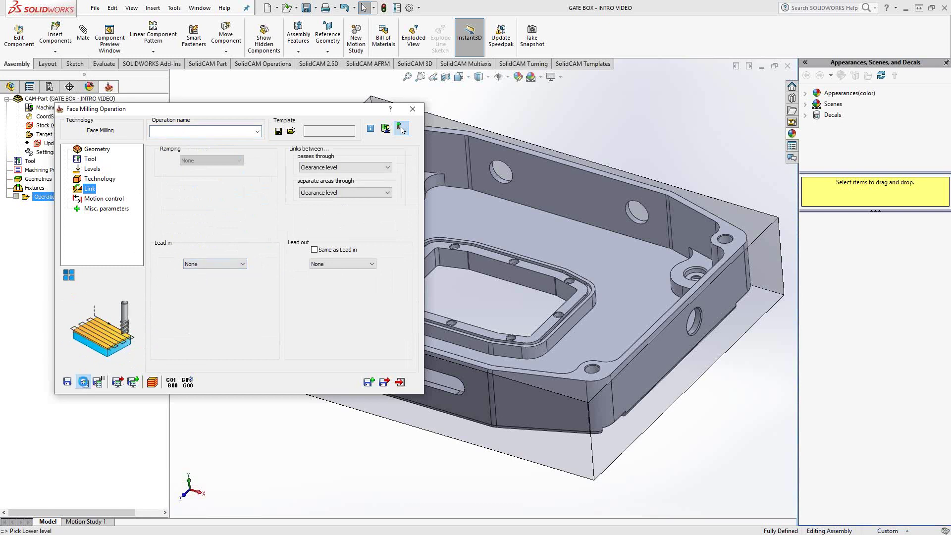
pyautogui.click(400, 382)
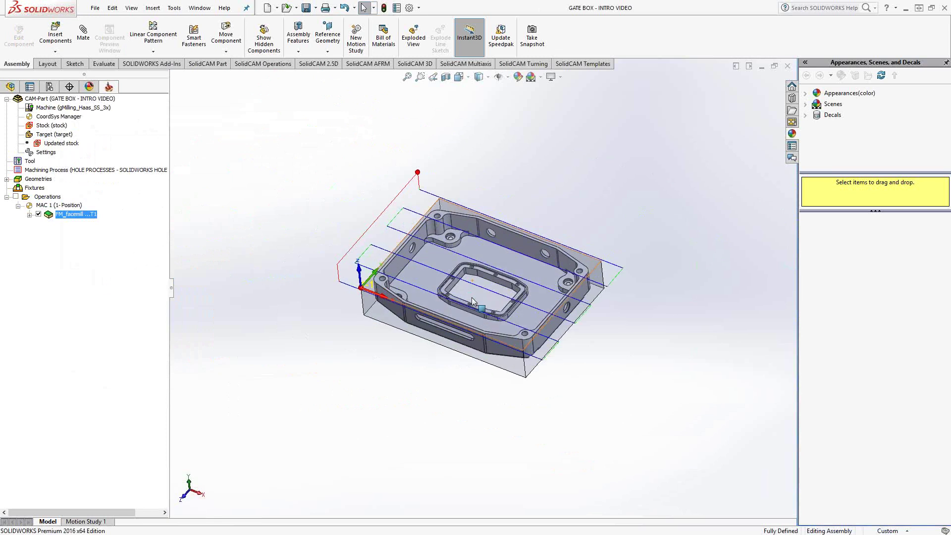
# - Show the face milling operation's facemill geometry on the model and close the geometry display
pyautogui.click(30, 215)
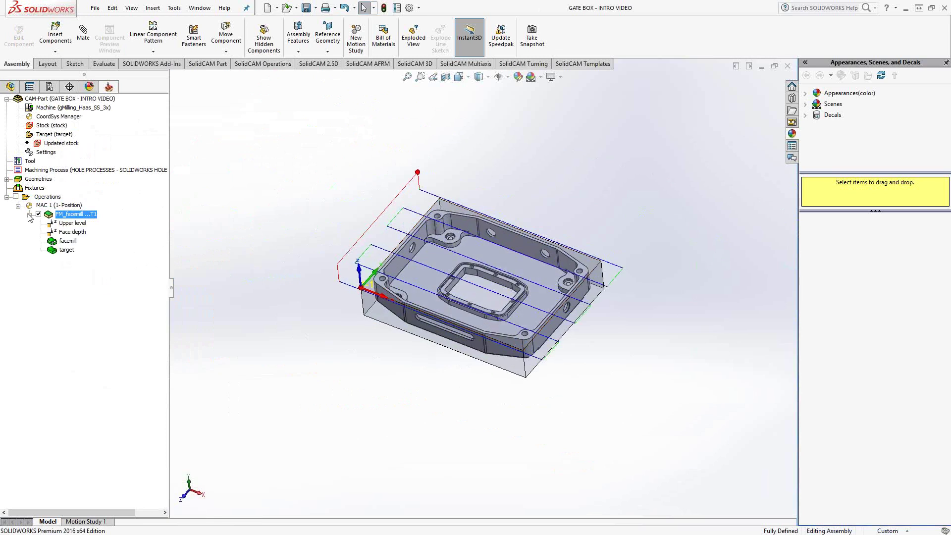
pyautogui.rightClick(78, 241)
pyautogui.click(88, 246)
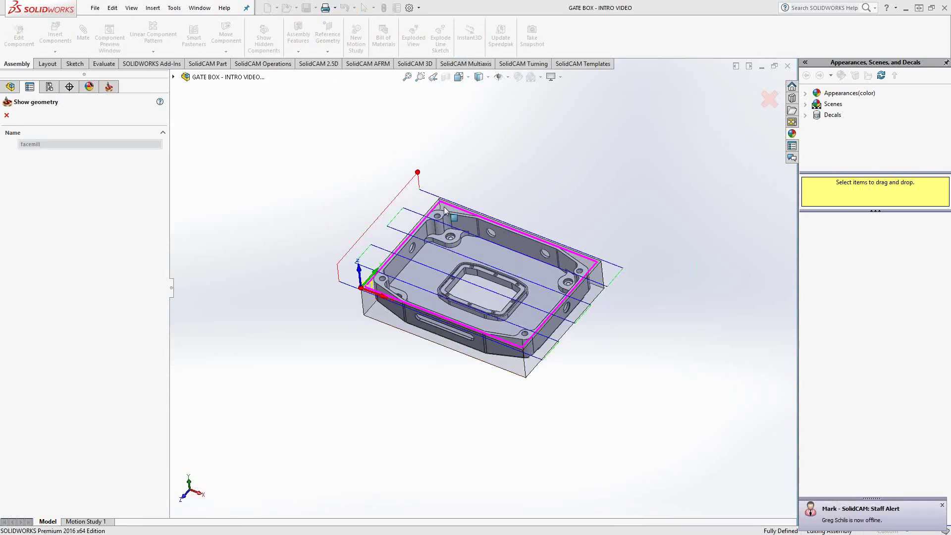
pyautogui.click(7, 116)
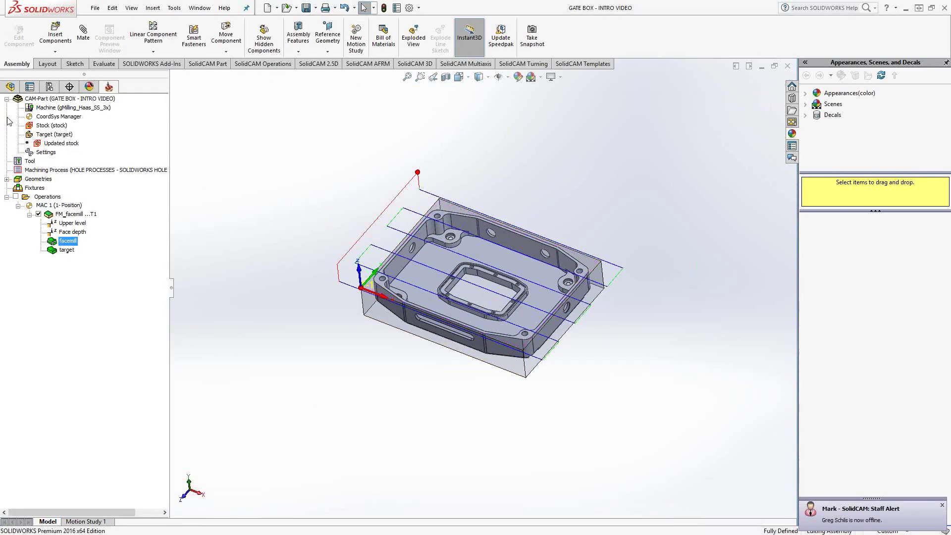
# - Reopen the FM_facemill operation and save a copy of it as a second face milling operation
pyautogui.click(63, 216)
pyautogui.doubleClick(62, 218)
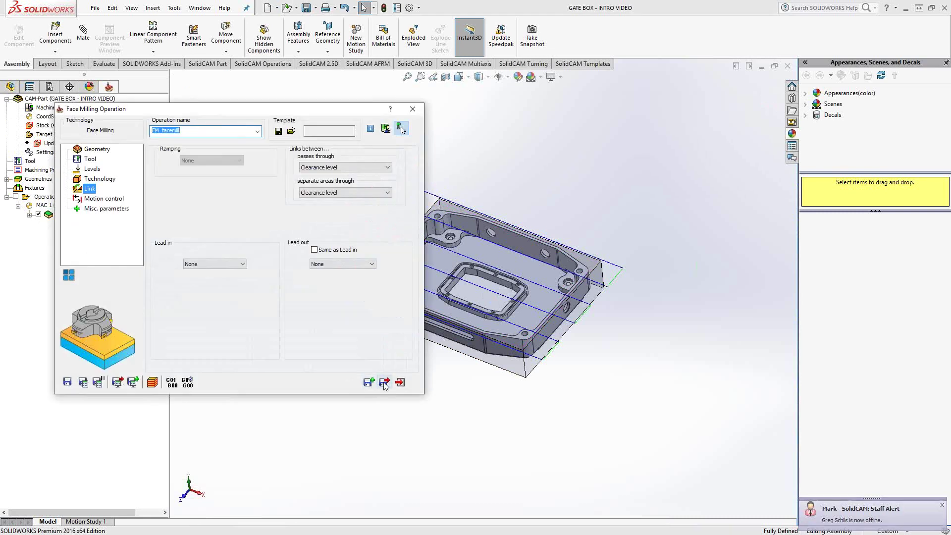
pyautogui.click(369, 382)
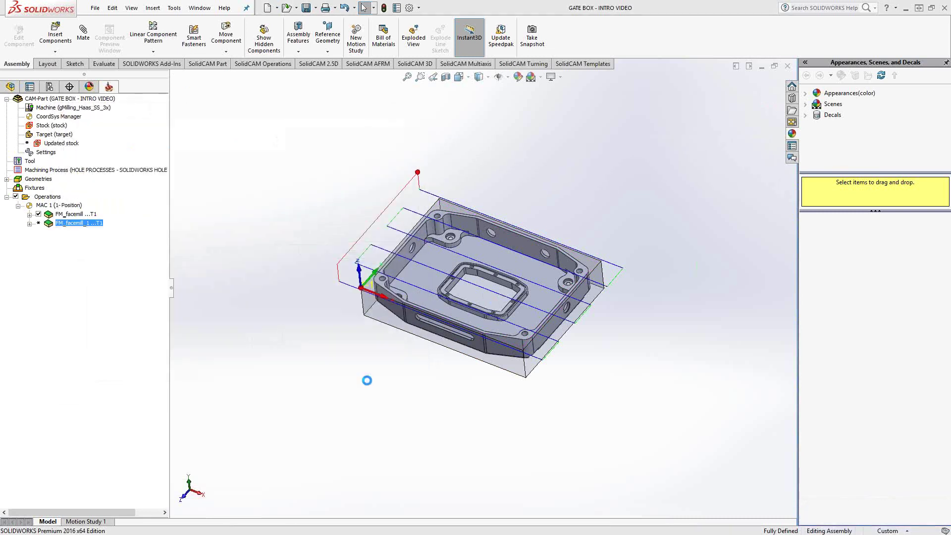
# - Assign the facemill1 geometry to the copied operation and check its chain on the model
pyautogui.click(102, 149)
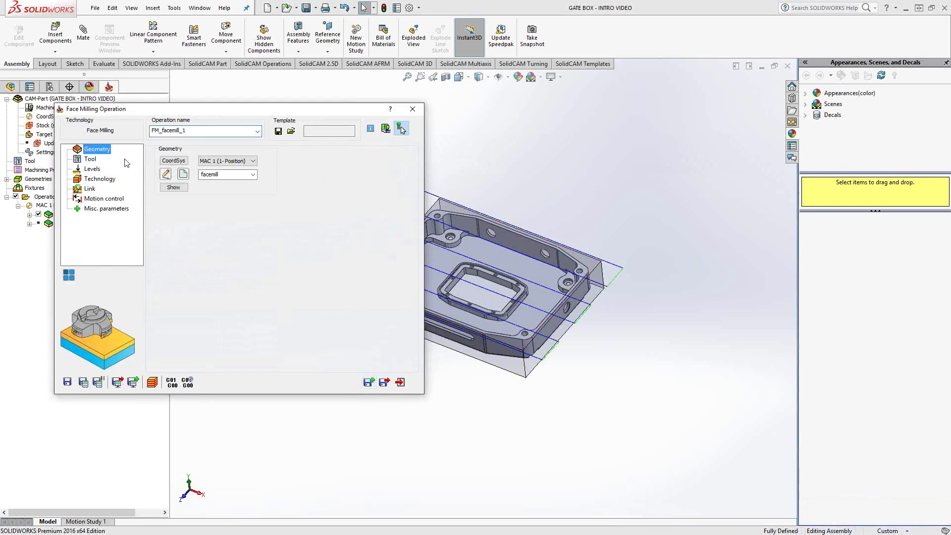
pyautogui.click(253, 174)
pyautogui.click(227, 190)
pyautogui.click(173, 187)
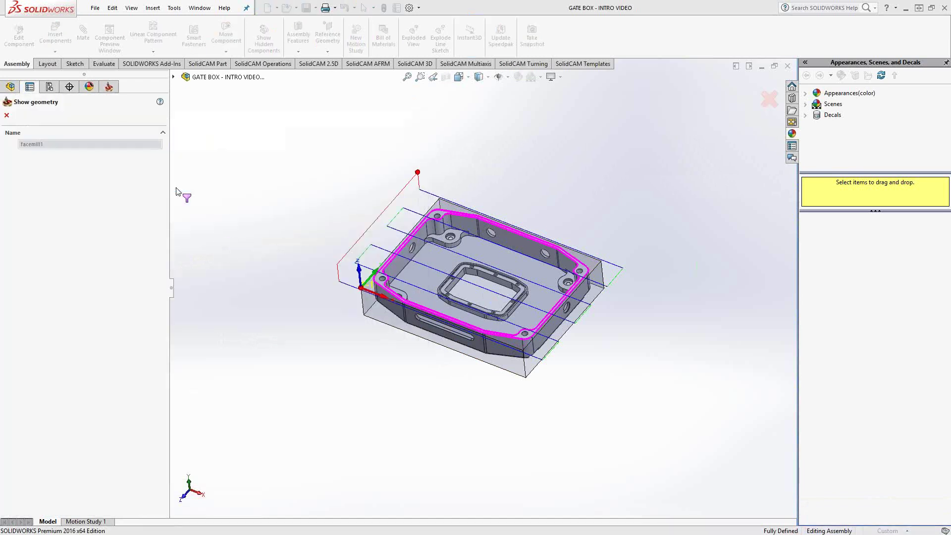
pyautogui.click(6, 115)
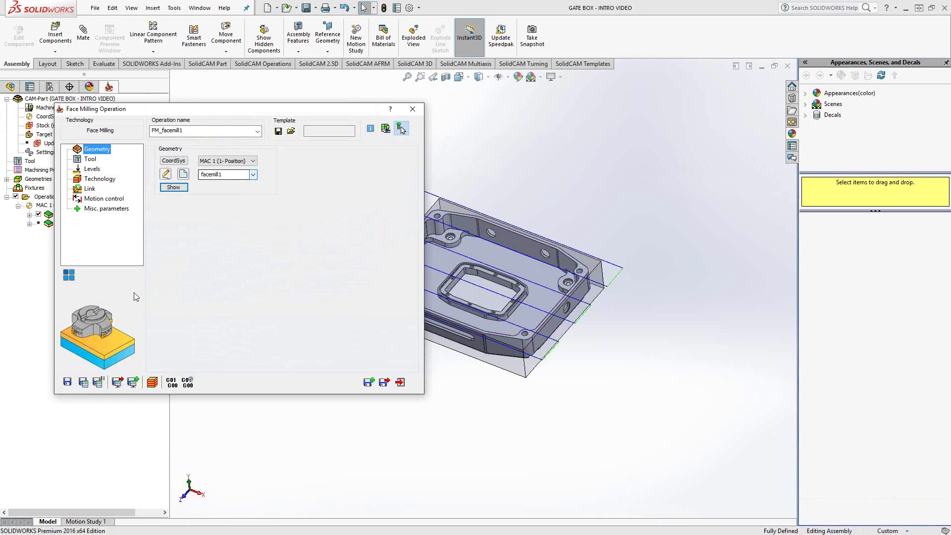
# - Save and calculate the copied operation and hide the first operation's toolpath, moving the dialog clear of the part
pyautogui.click(84, 383)
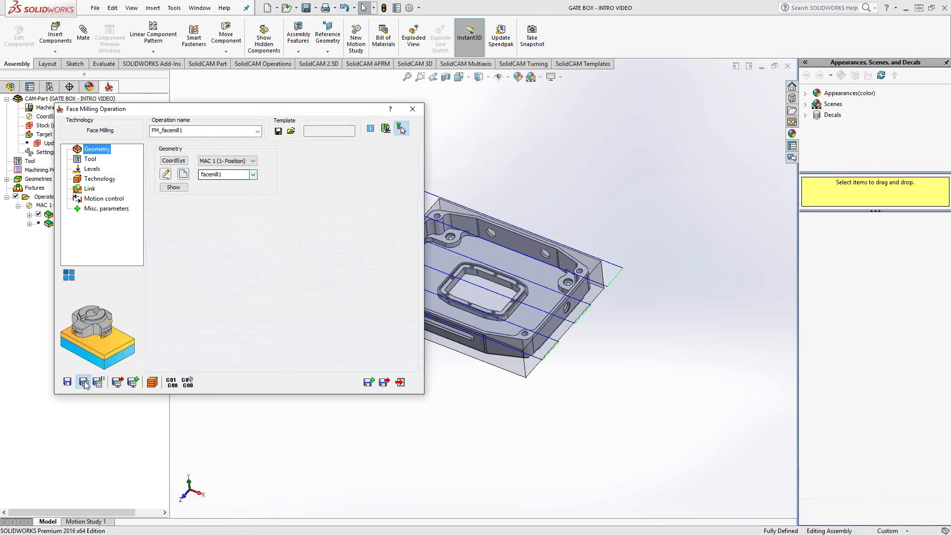
pyautogui.click(38, 214)
pyautogui.moveTo(314, 113); pyautogui.dragTo(249, 104)
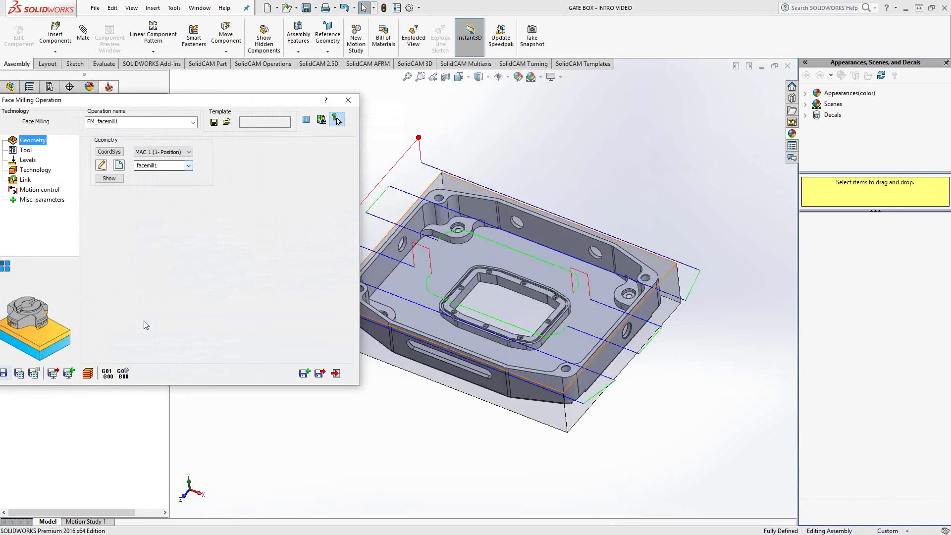
# - Change the FM_facemill1 operation's technology to Contour, then save and calculate it
pyautogui.click(33, 170)
pyautogui.click(148, 165)
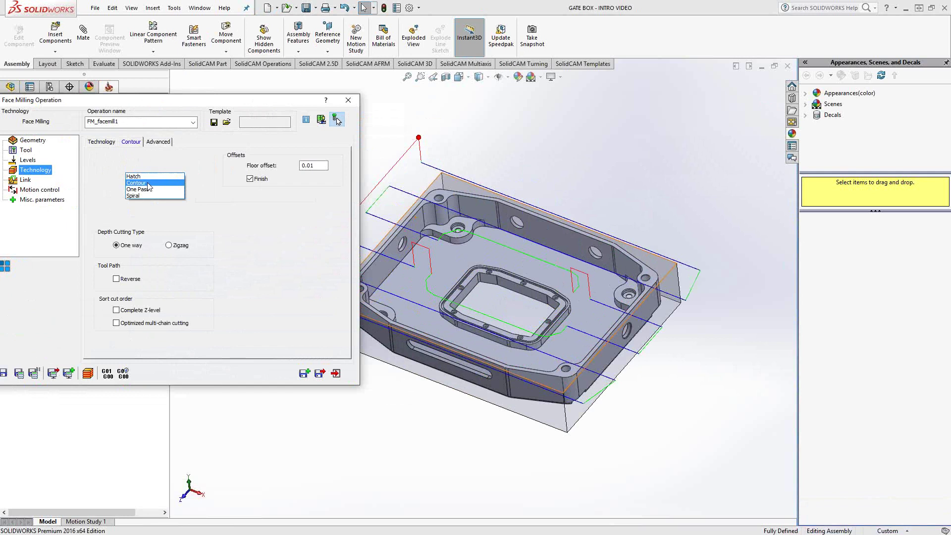
pyautogui.click(148, 184)
pyautogui.click(18, 373)
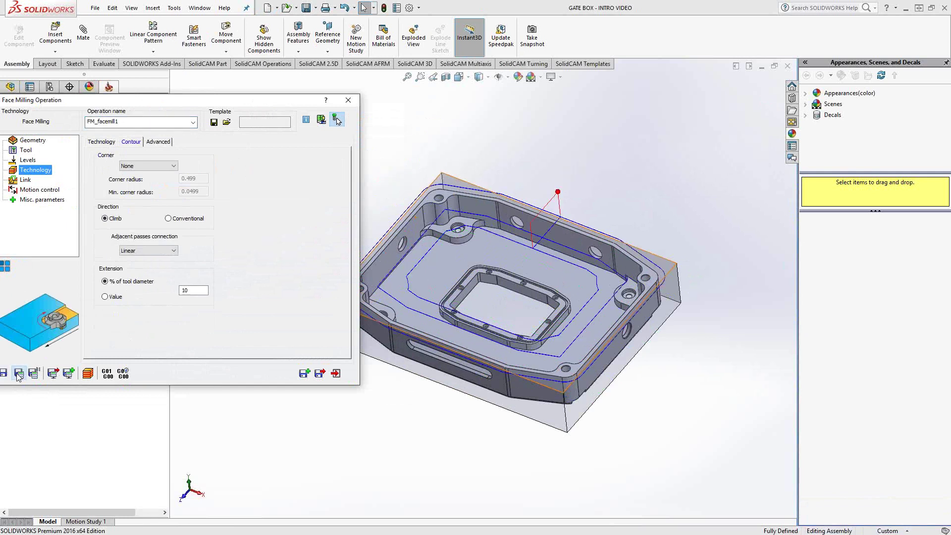
# - Simulate the contour face milling toolpath on the part move by move in Host CAD mode
pyautogui.click(88, 373)
pyautogui.click(241, 340)
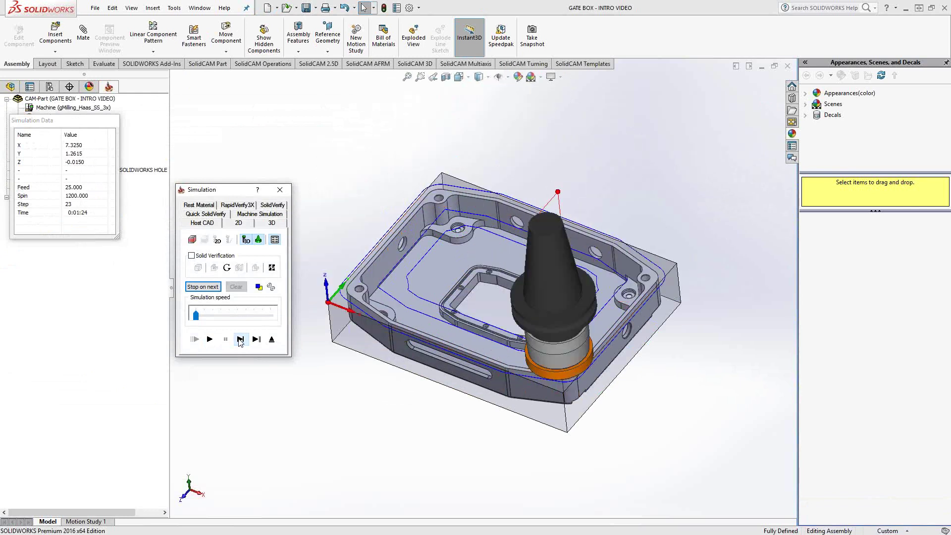
pyautogui.click(240, 339)
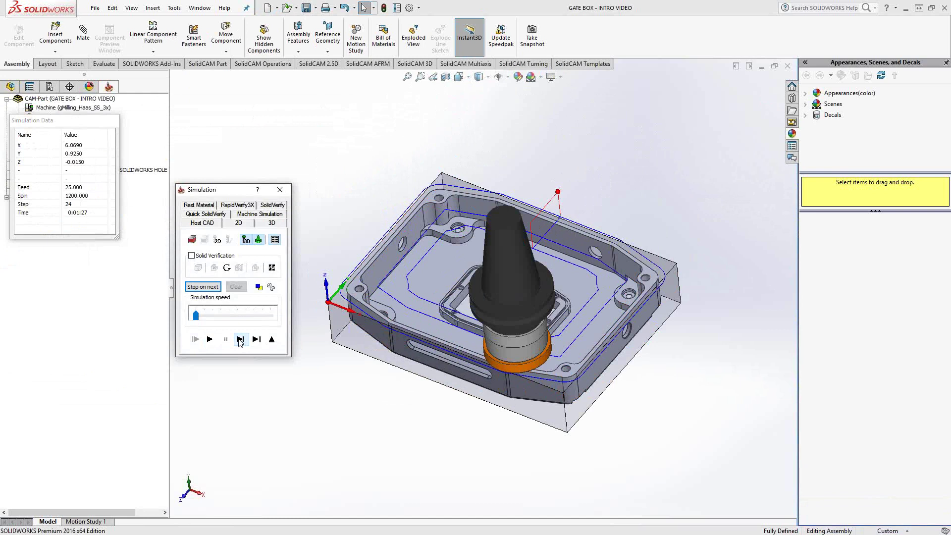
# - Run the contour face milling in SolidVerify simulation, then exit the simulation and close the operation
pyautogui.click(273, 205)
pyautogui.click(210, 339)
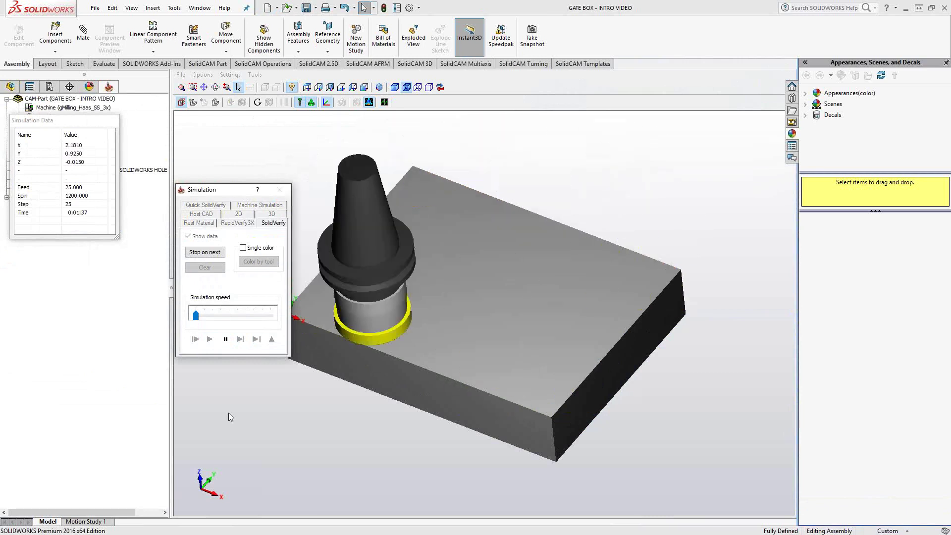
pyautogui.click(272, 338)
pyautogui.click(335, 373)
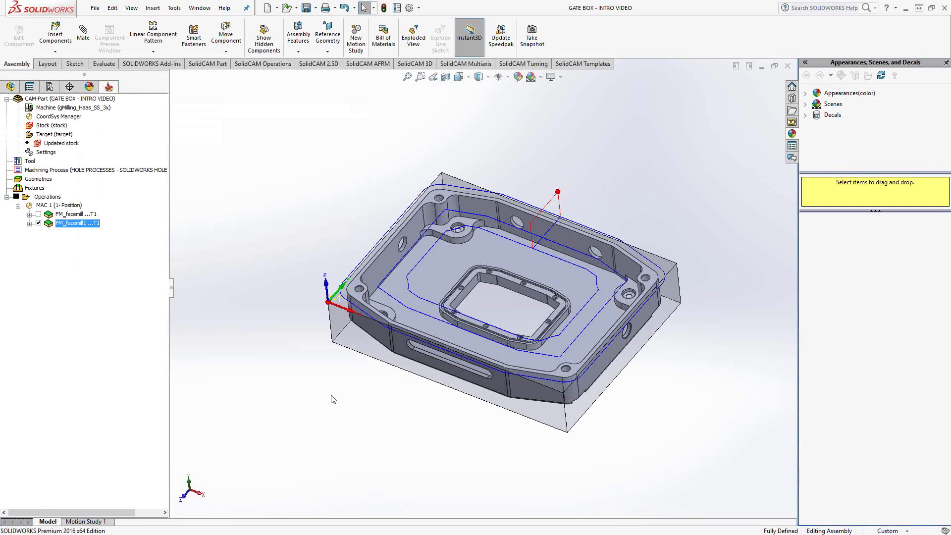